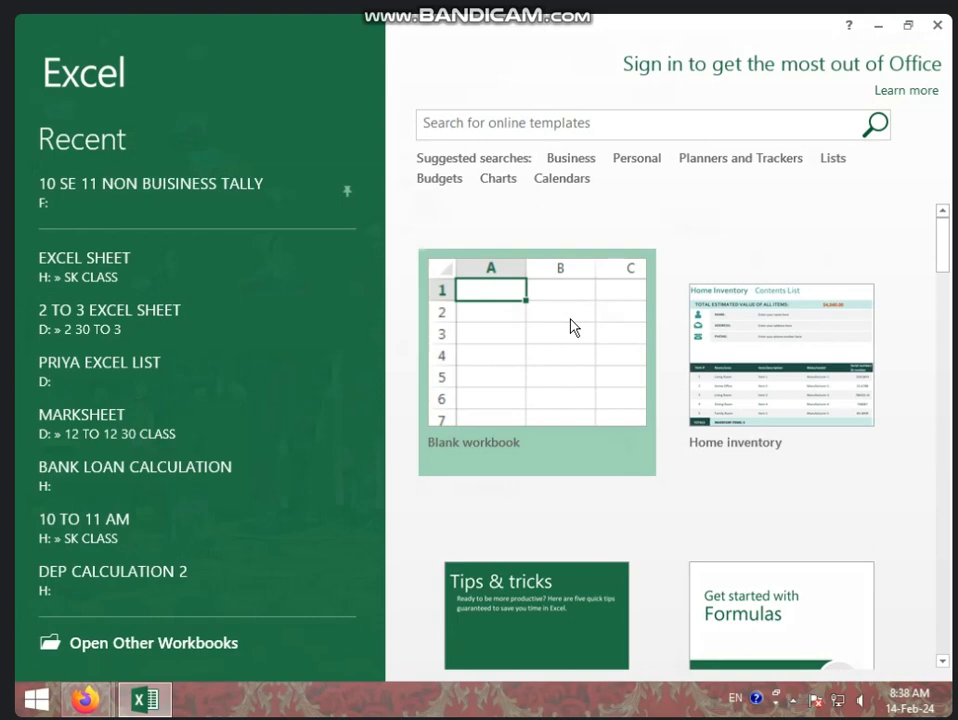
Step: Start a blank workbook, then bring up the Recent Workbooks list in the Open view
click(509, 308)
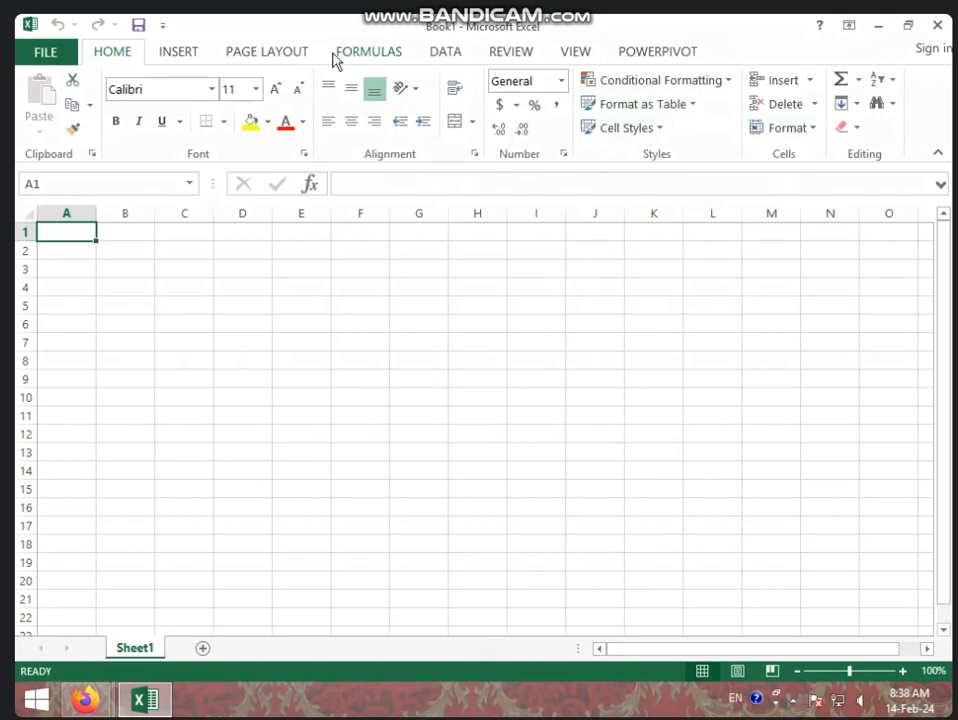
click(42, 55)
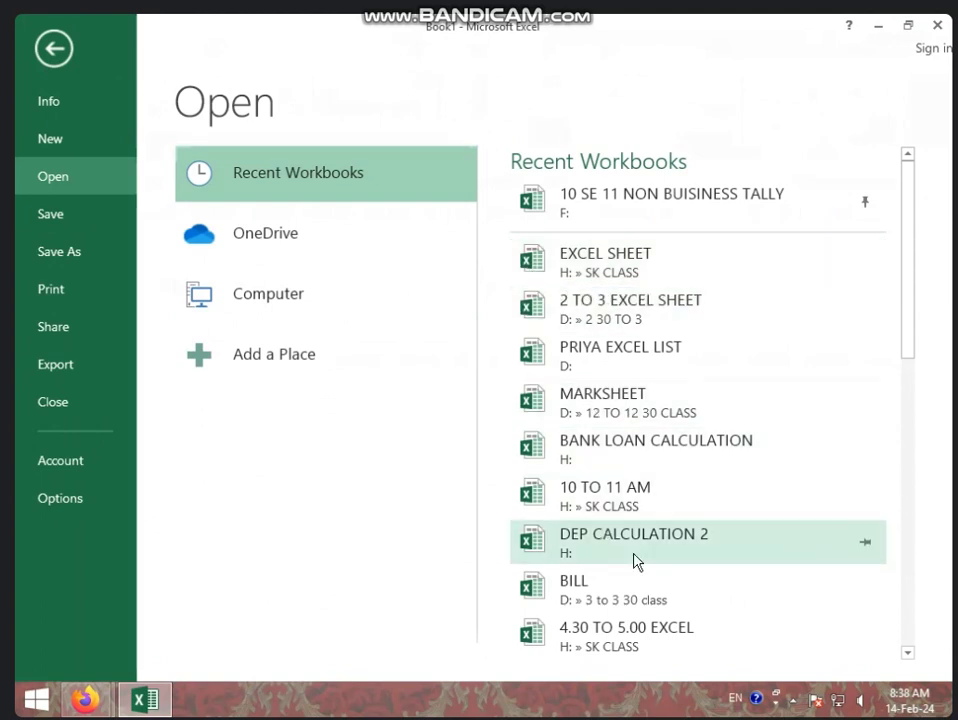
Step: Open PRIYA EXCEL LIST from Recent Workbooks and select the first student's Hindi mark in D5
click(669, 362)
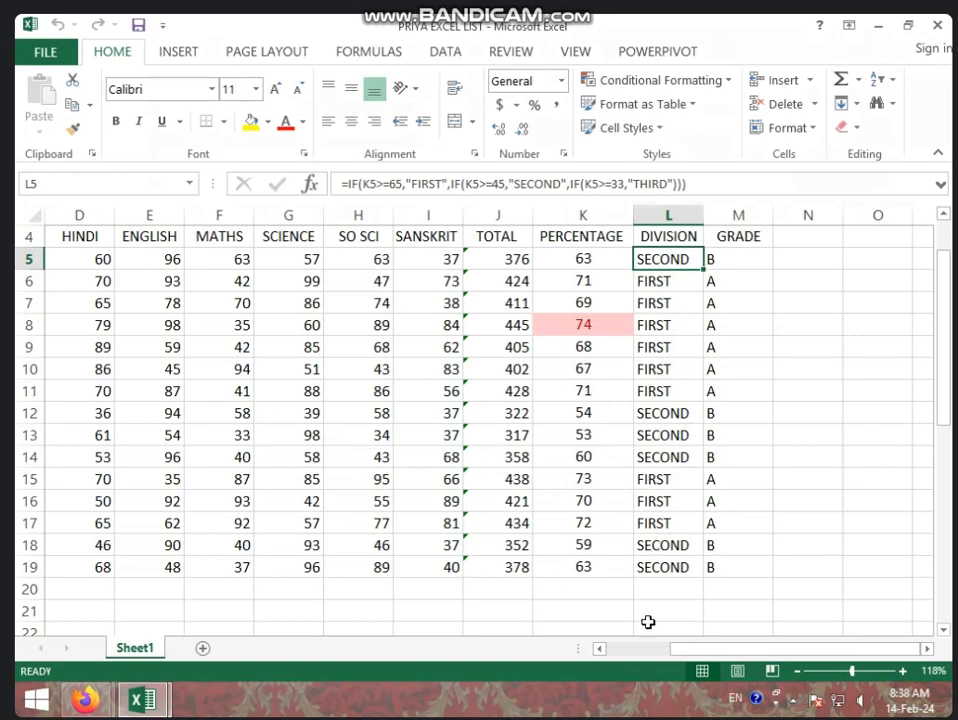
drag(730, 648, 652, 648)
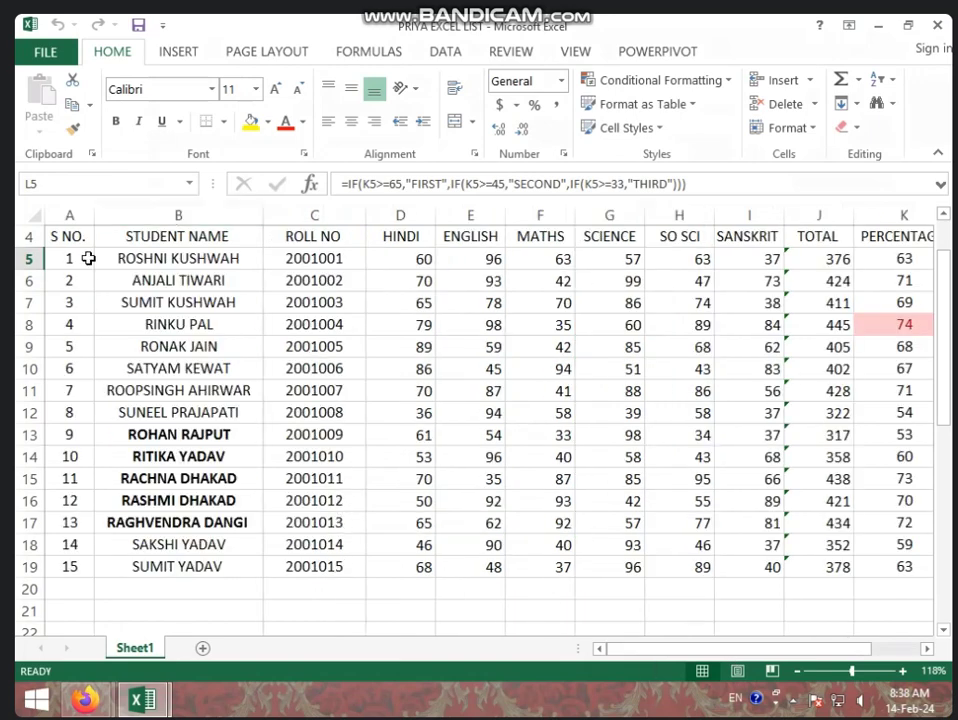
scroll(179, 326, up, 1)
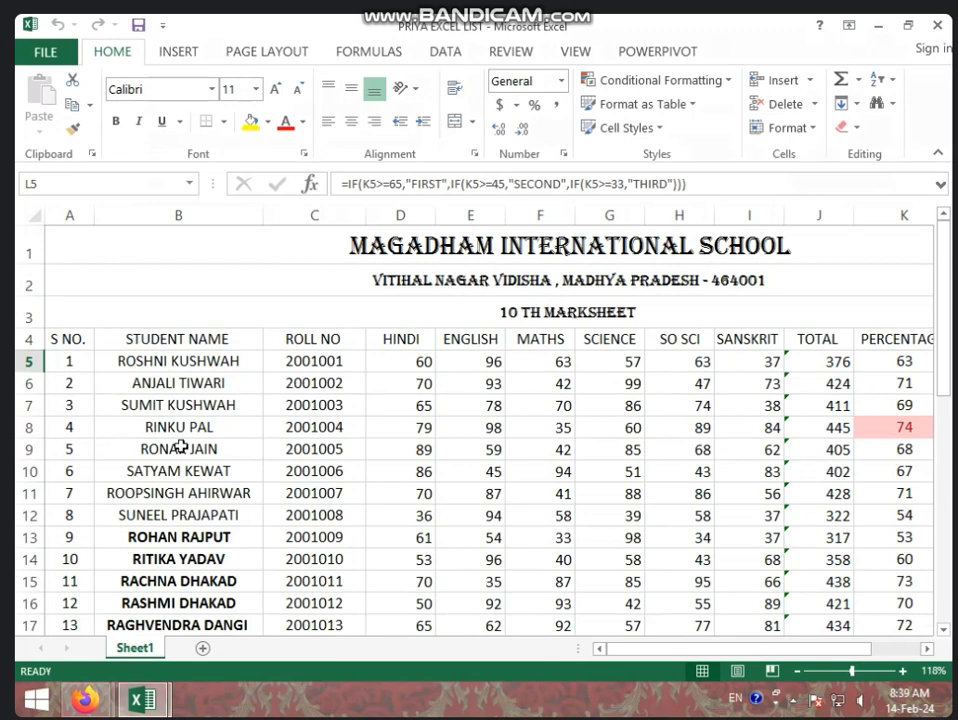
click(401, 363)
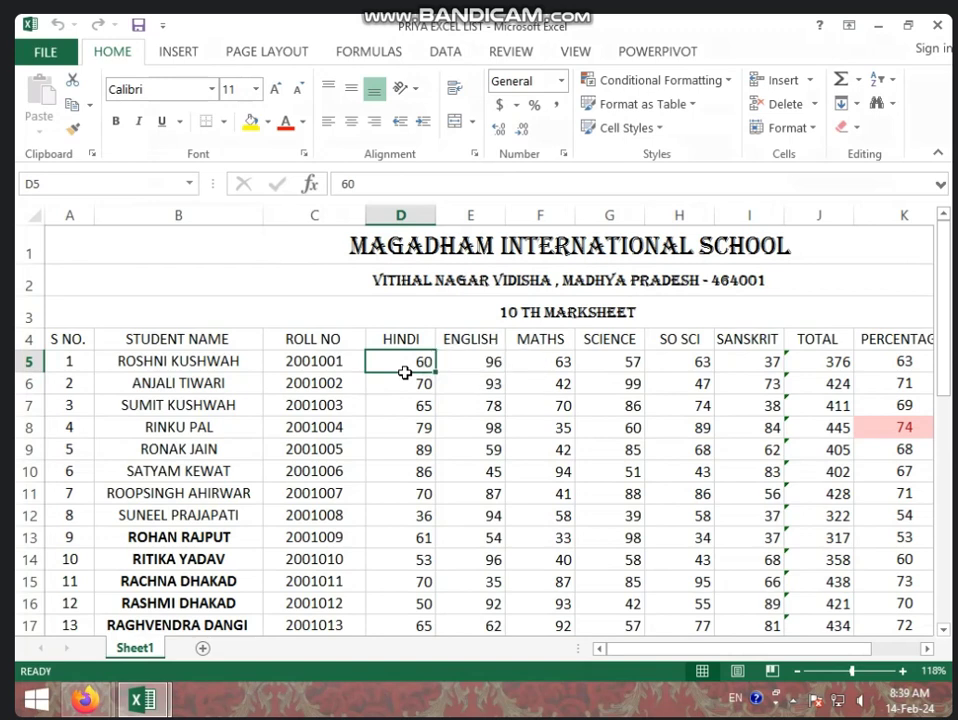
Step: Replace the Hindi mark in D5 with =RANDBETWEEN(33,99), which gives 82
key(BackSpace)
text(=)
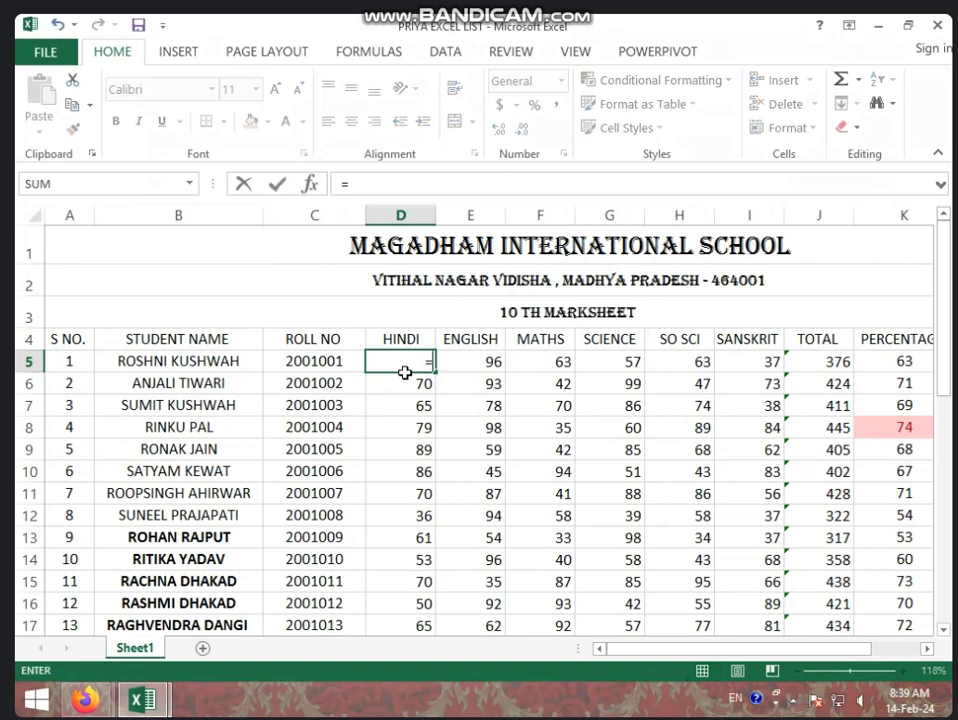
text(RANDBETW)
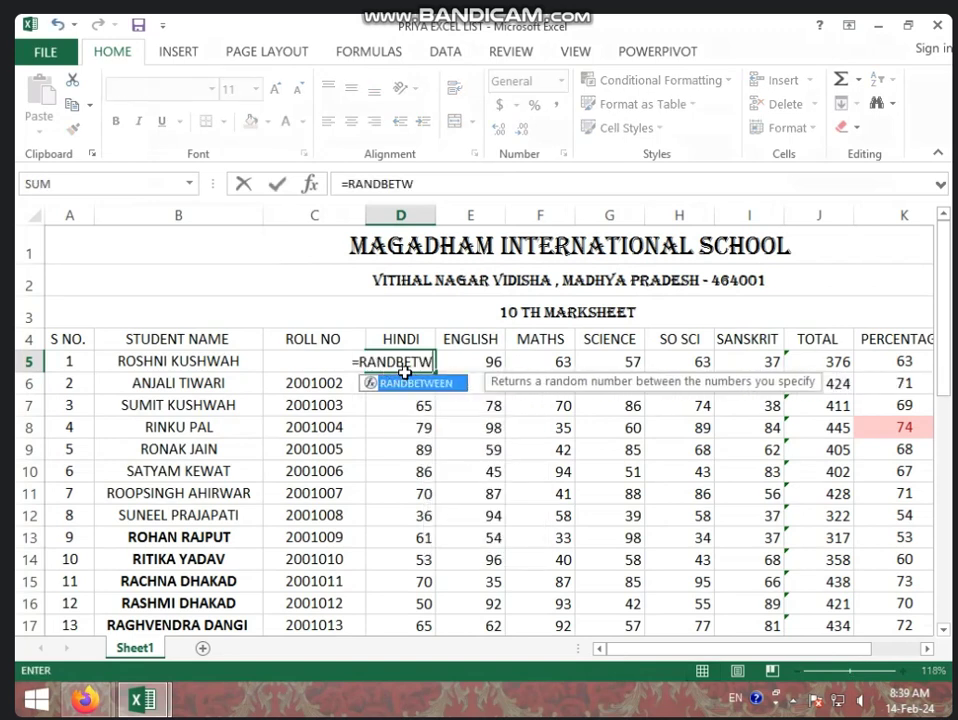
text(EEN)
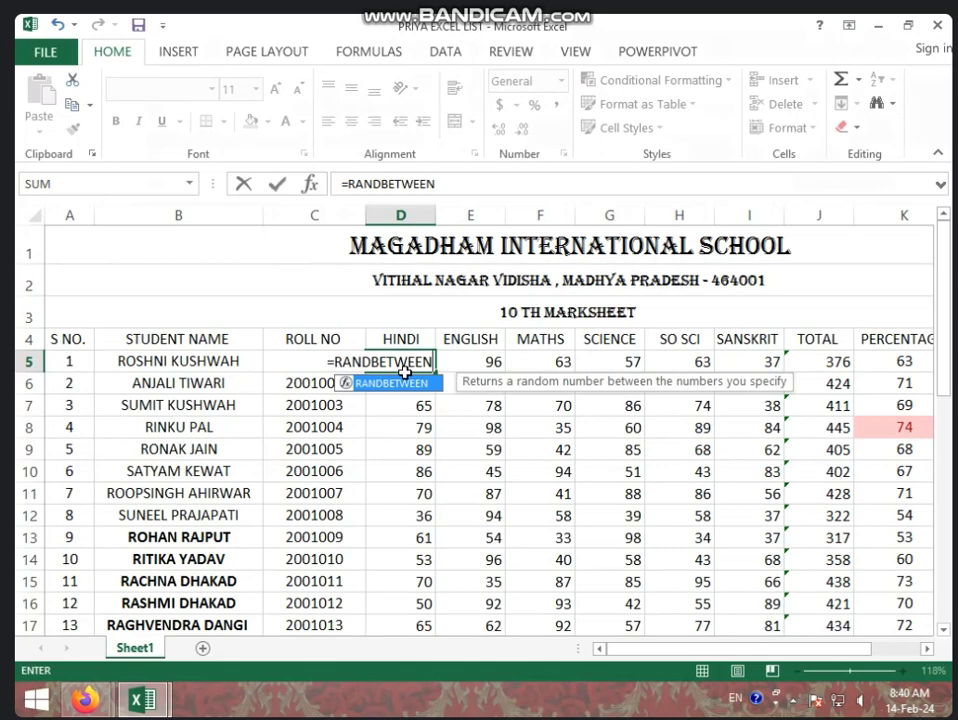
text(()
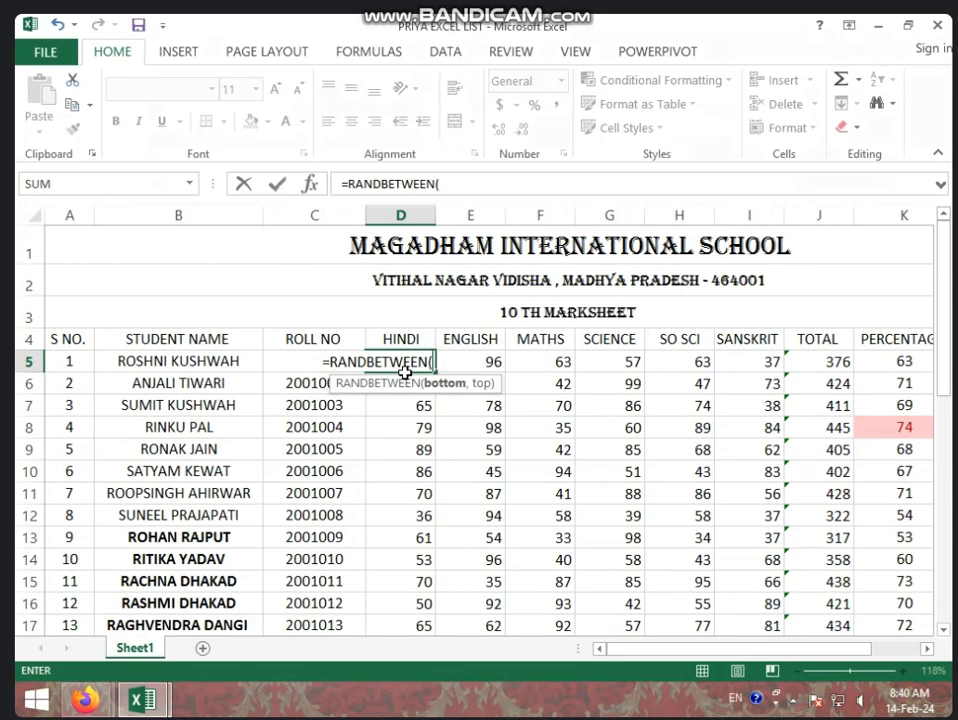
text(33)
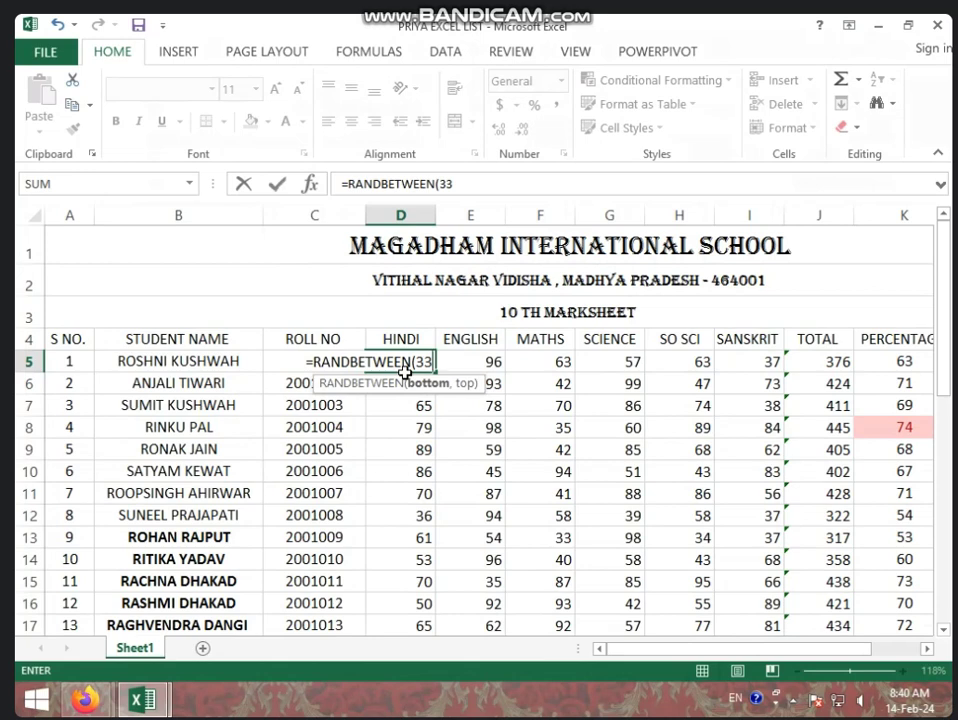
text(,)
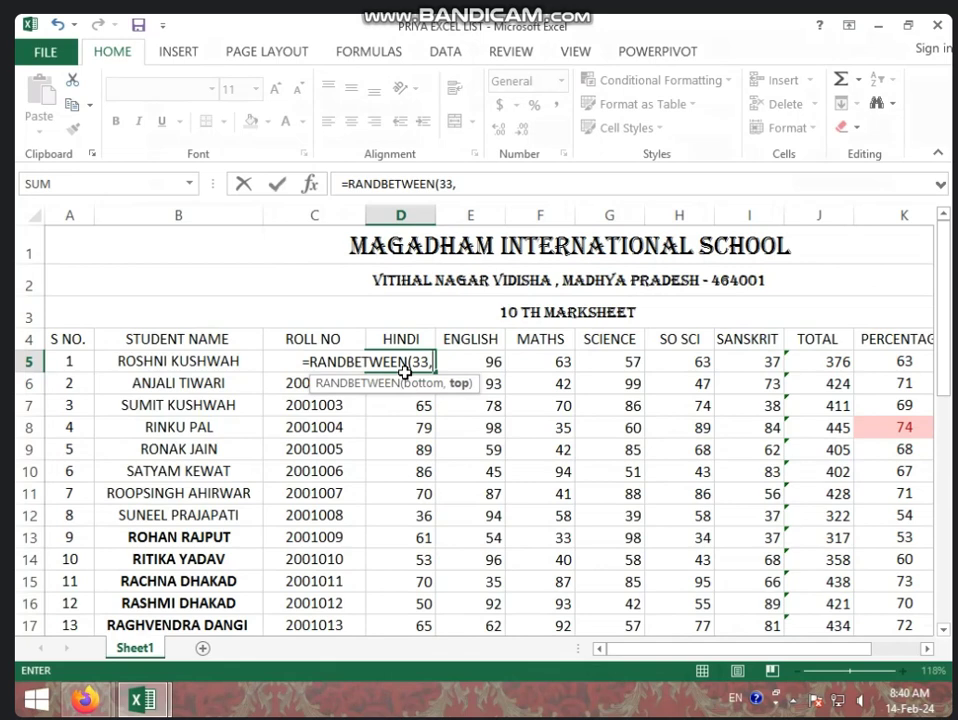
text(99)
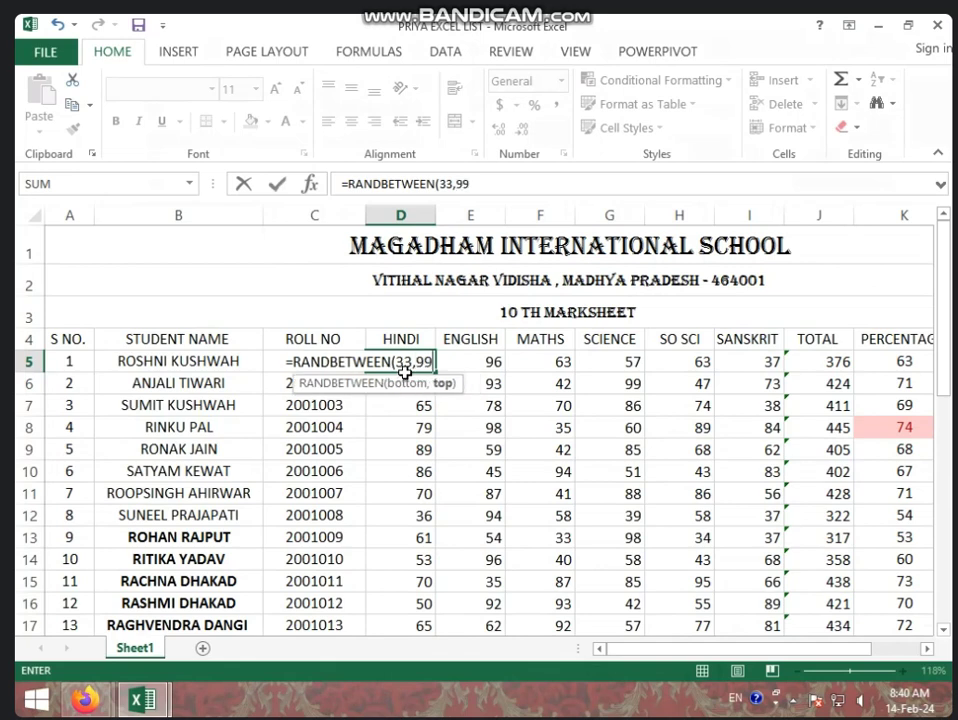
text())
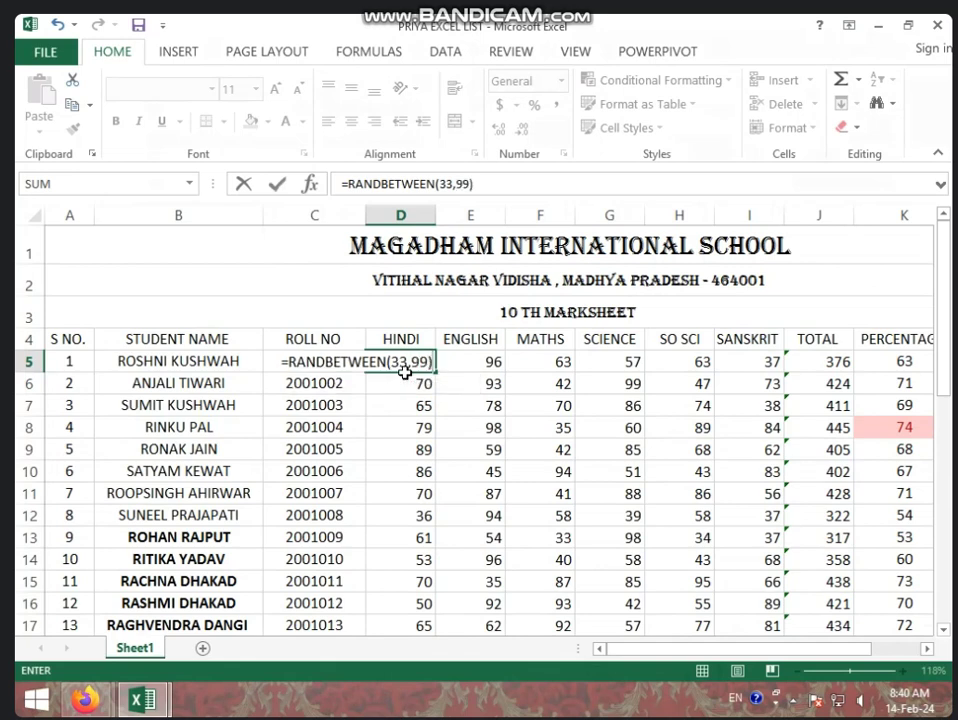
key(Return)
click(415, 367)
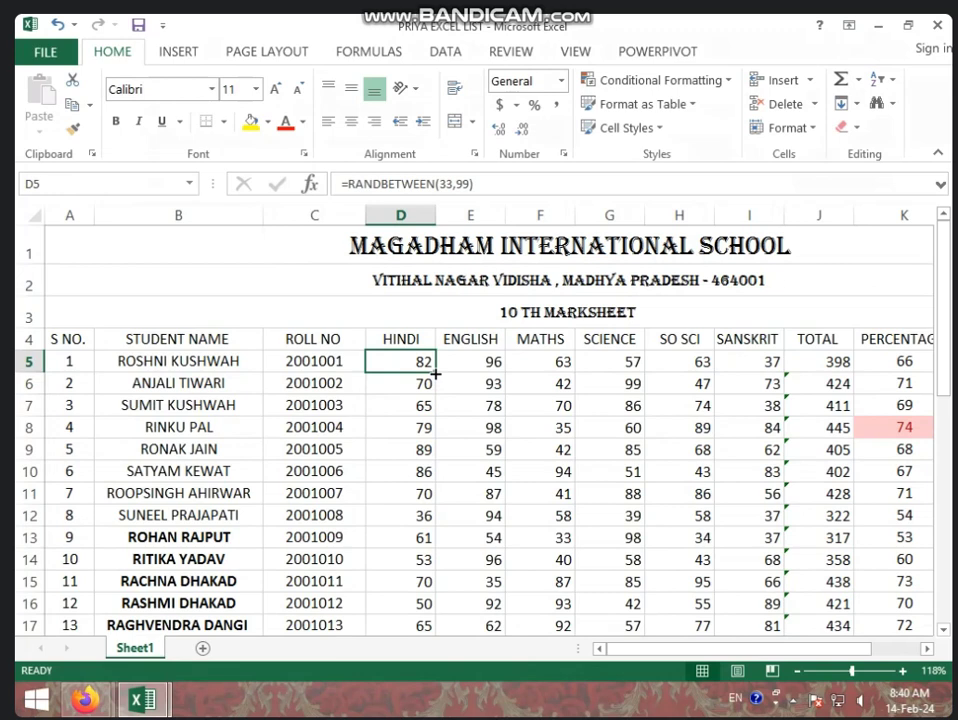
Step: Fill the =RANDBETWEEN(33,99) formula across D5:I19, clearing the extra cells below row 19
drag(436, 373, 475, 652)
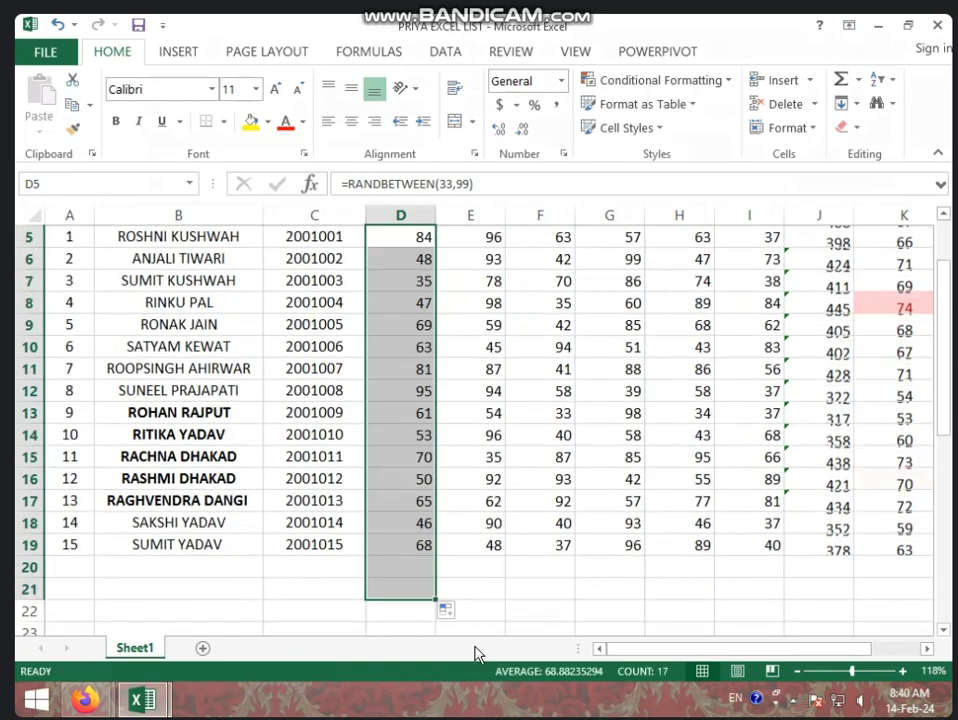
click(425, 566)
drag(425, 566, 415, 588)
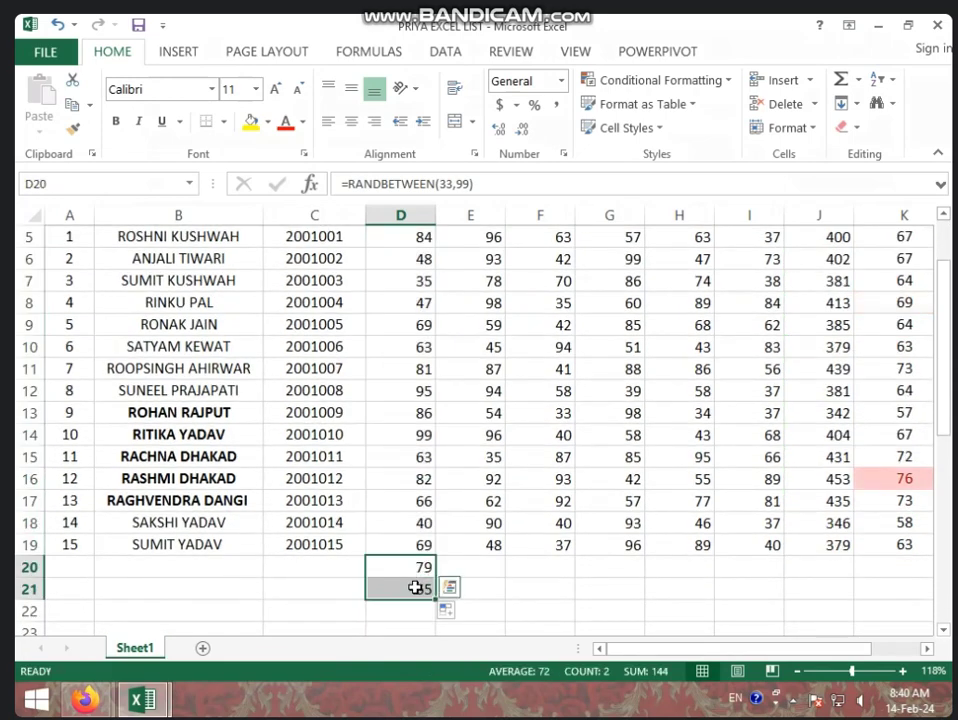
key(BackSpace)
click(417, 546)
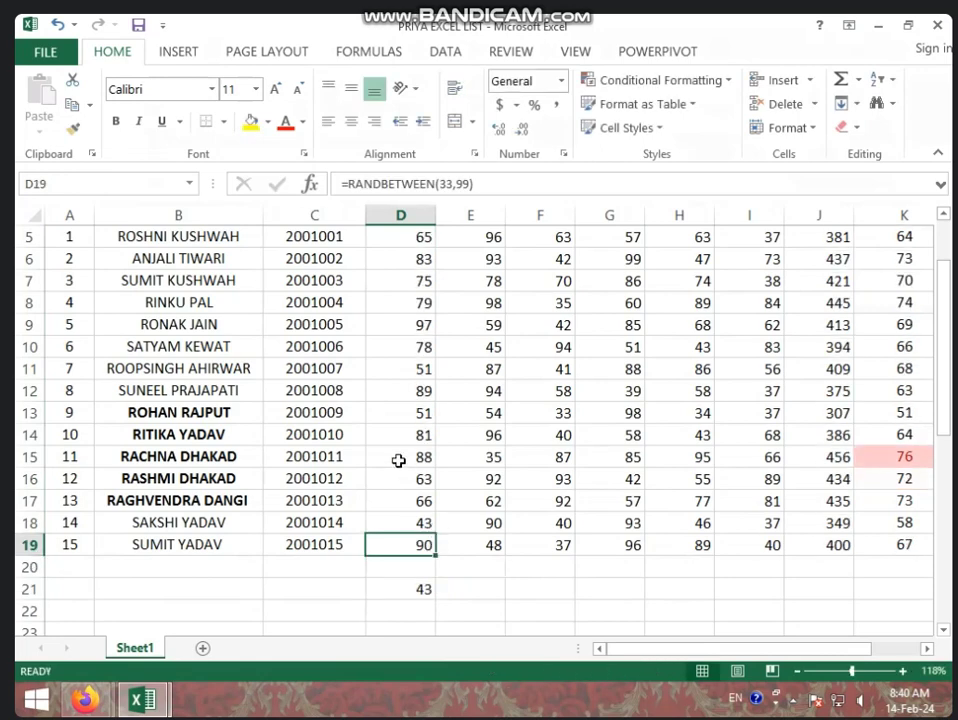
mouse_move(400, 236)
mouse_down()
mouse_move(413, 540)
mouse_move(813, 543)
mouse_move(771, 541)
mouse_up()
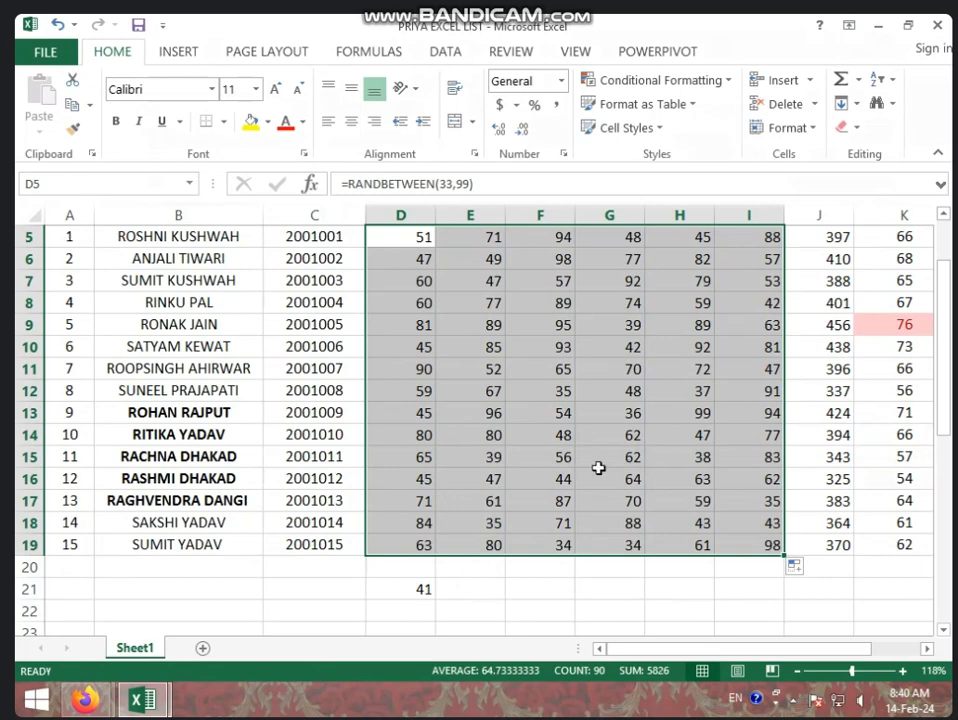
Step: Overwrite the second student's Science mark in G6 with a fixed 85
scroll(594, 438, up, 2)
click(617, 407)
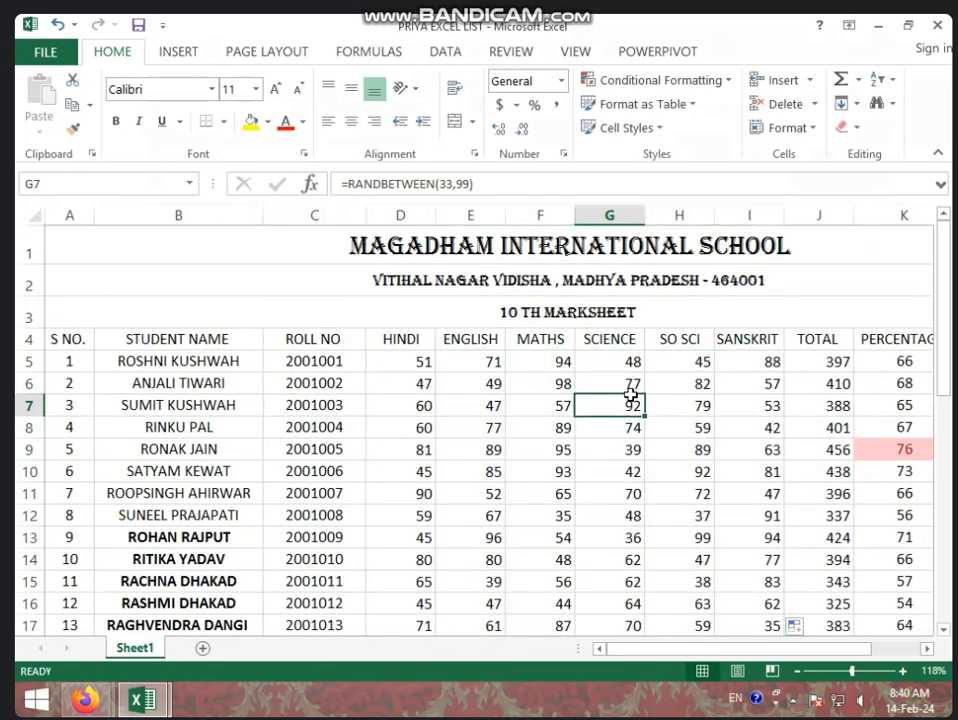
click(631, 387)
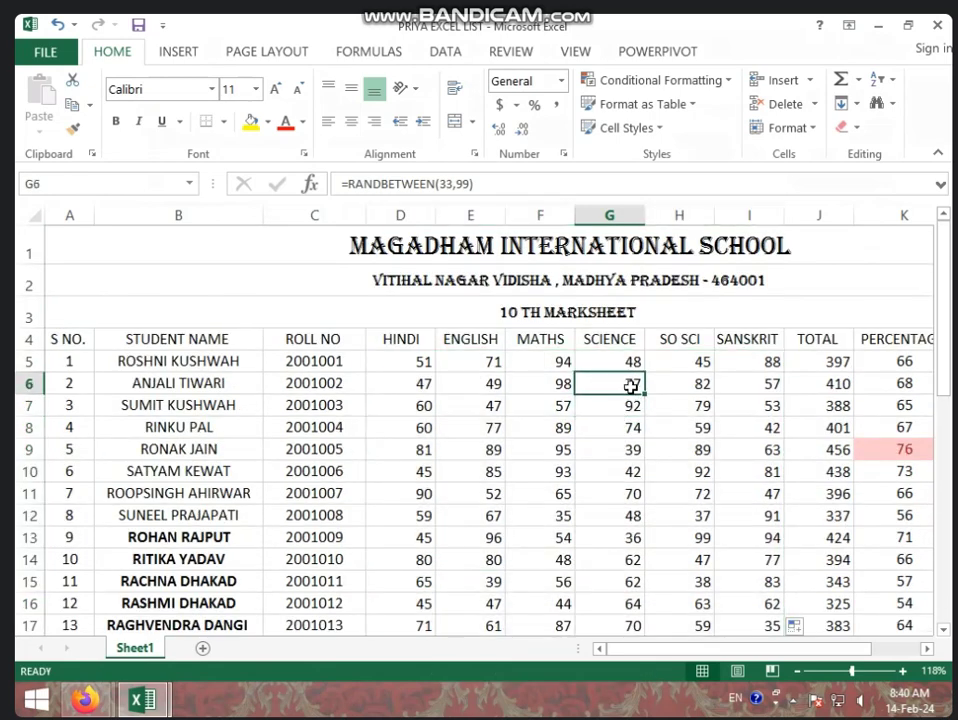
text(85)
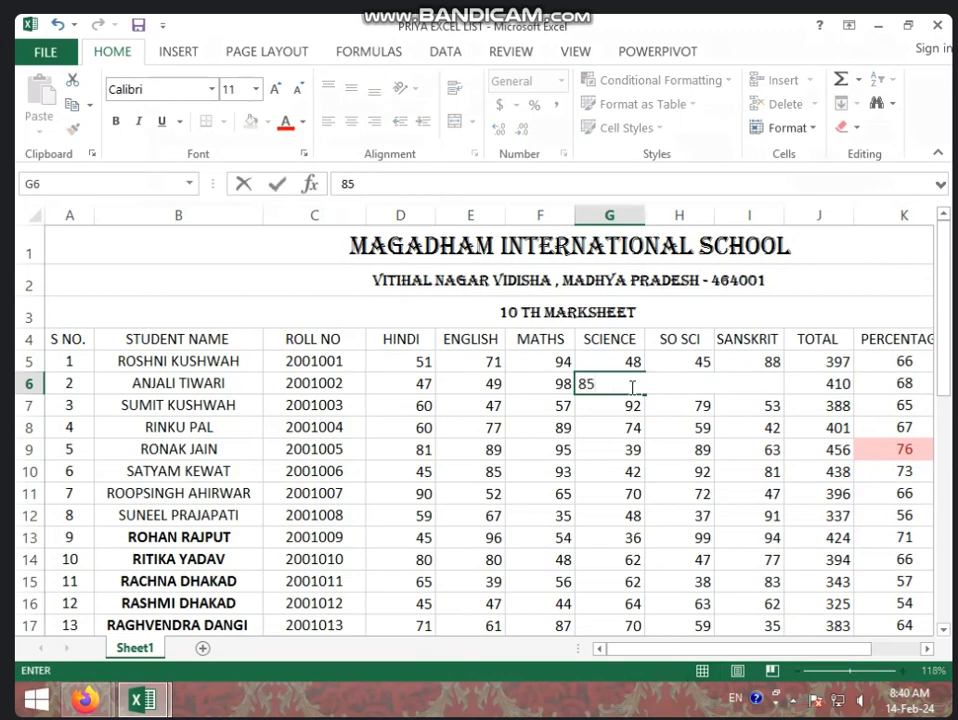
key(Return)
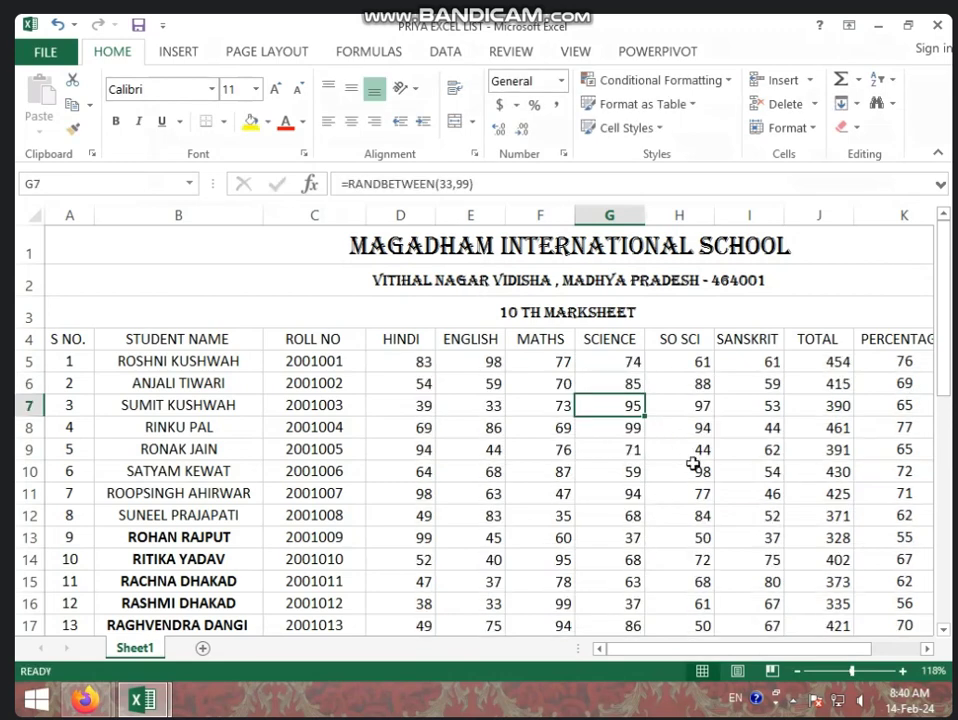
key(ctrl+minus)
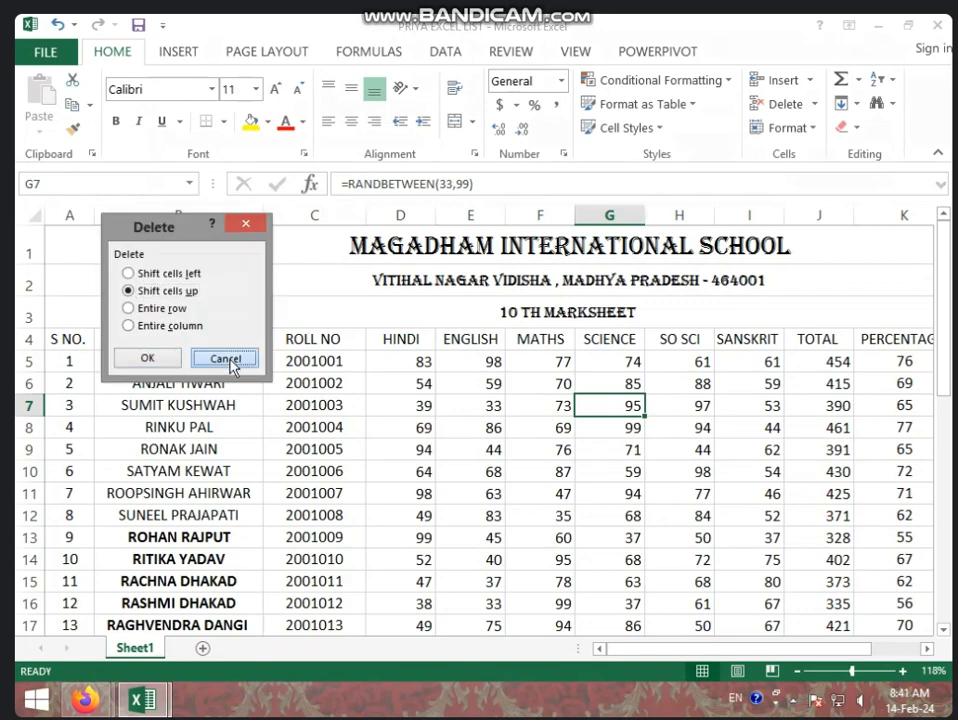
click(229, 358)
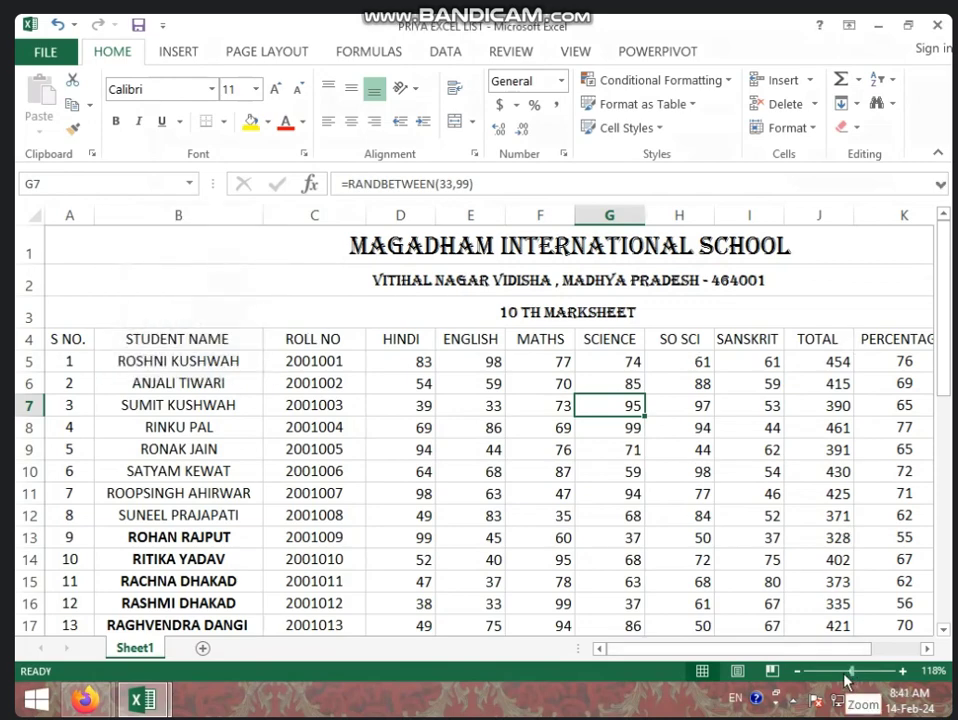
Step: Convert the random marks in D5:I19 into fixed values with Paste Values
drag(852, 671, 843, 671)
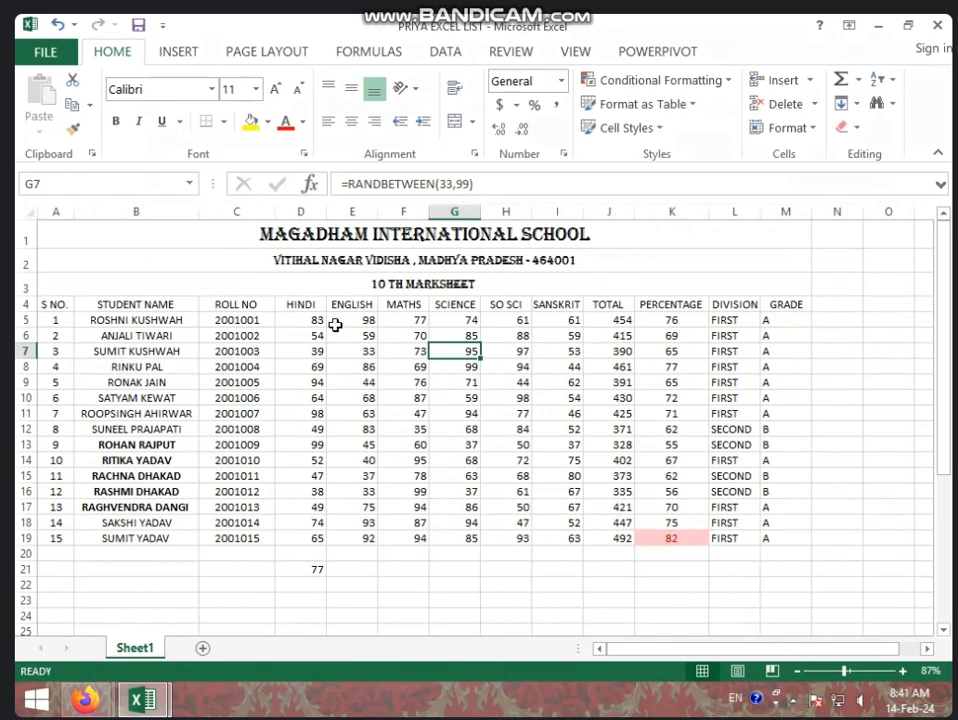
drag(305, 320, 555, 538)
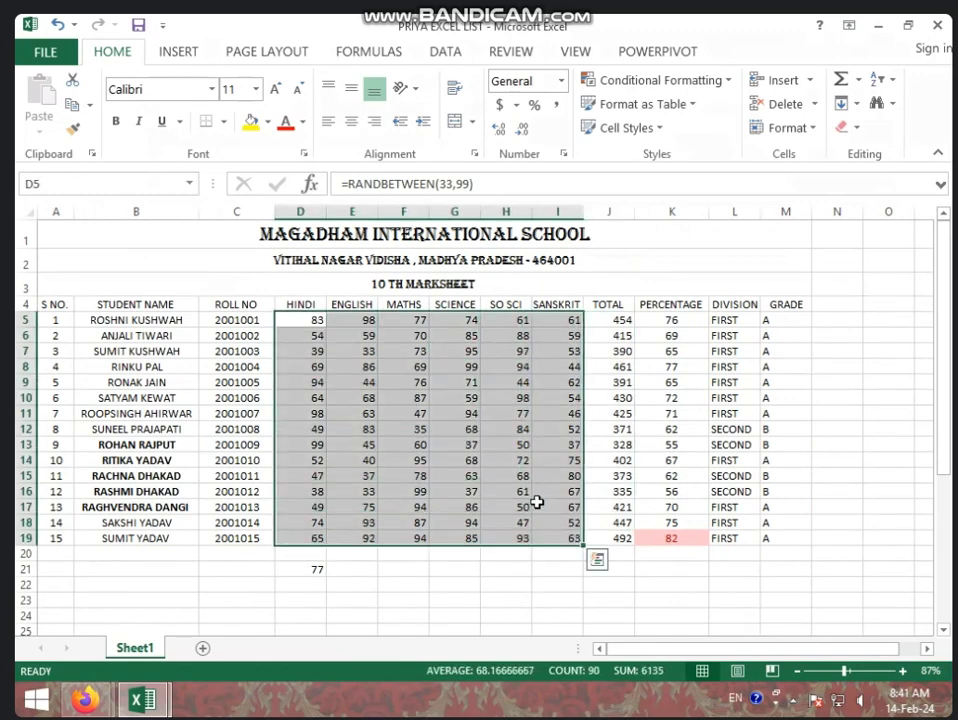
key(ctrl+c)
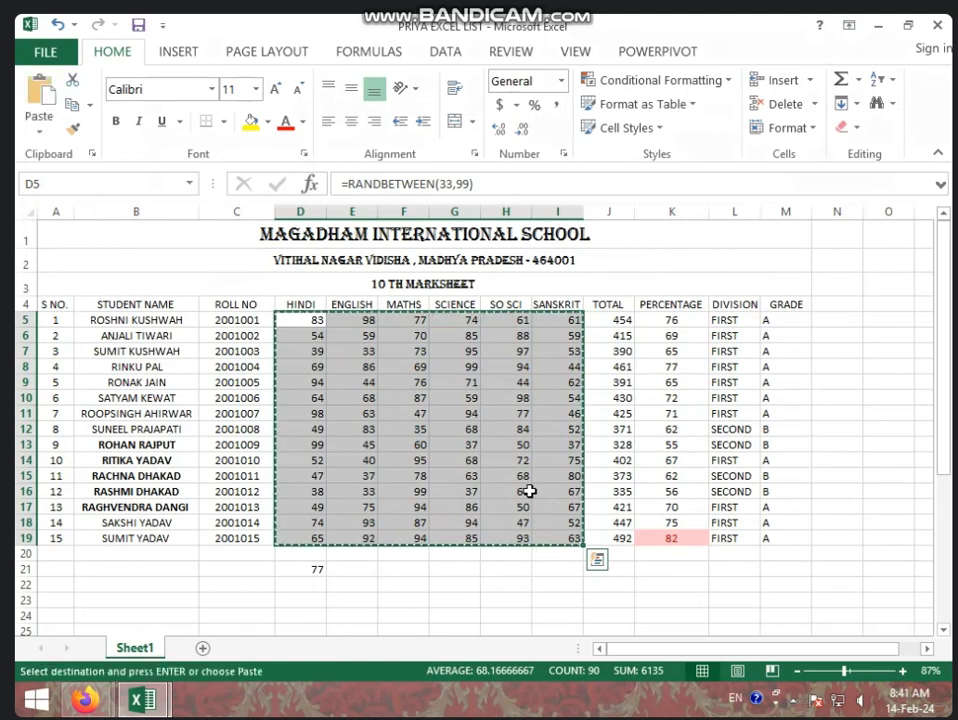
click(40, 138)
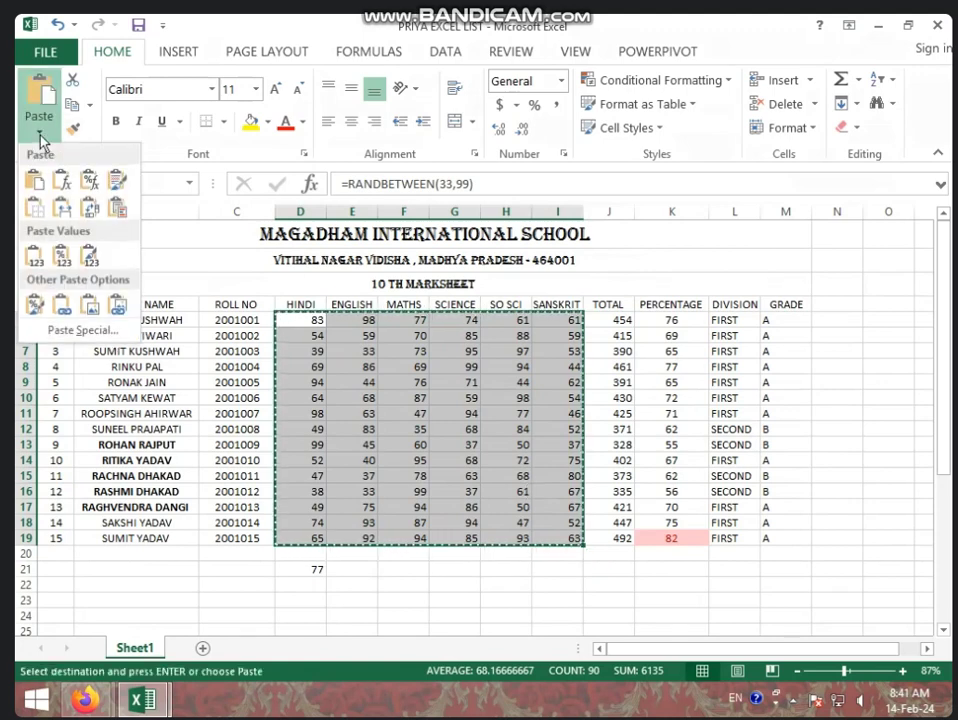
click(35, 255)
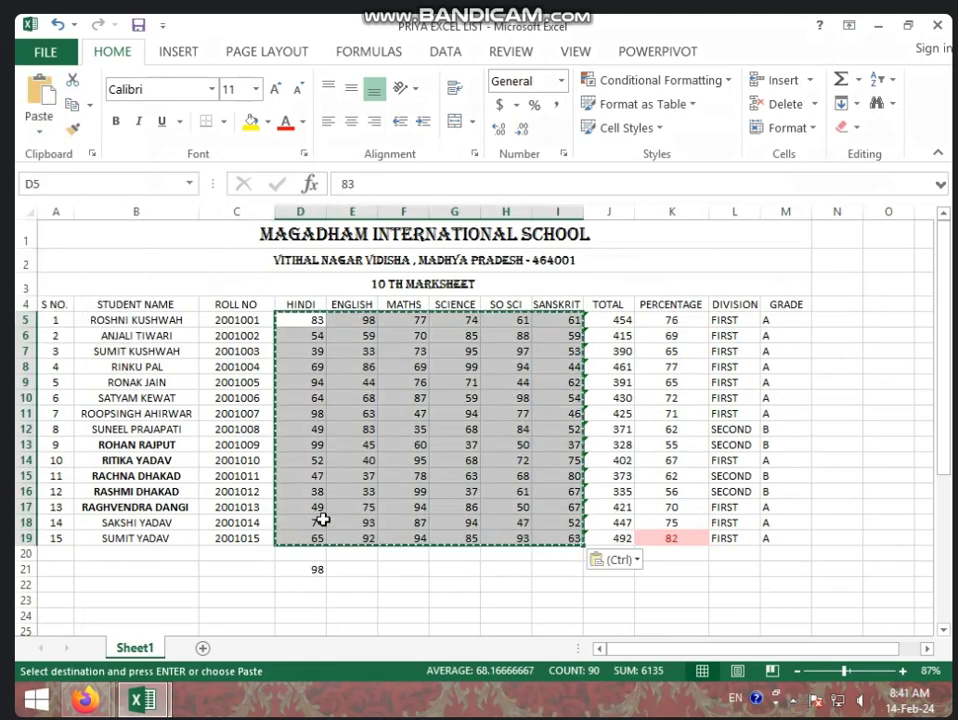
click(334, 552)
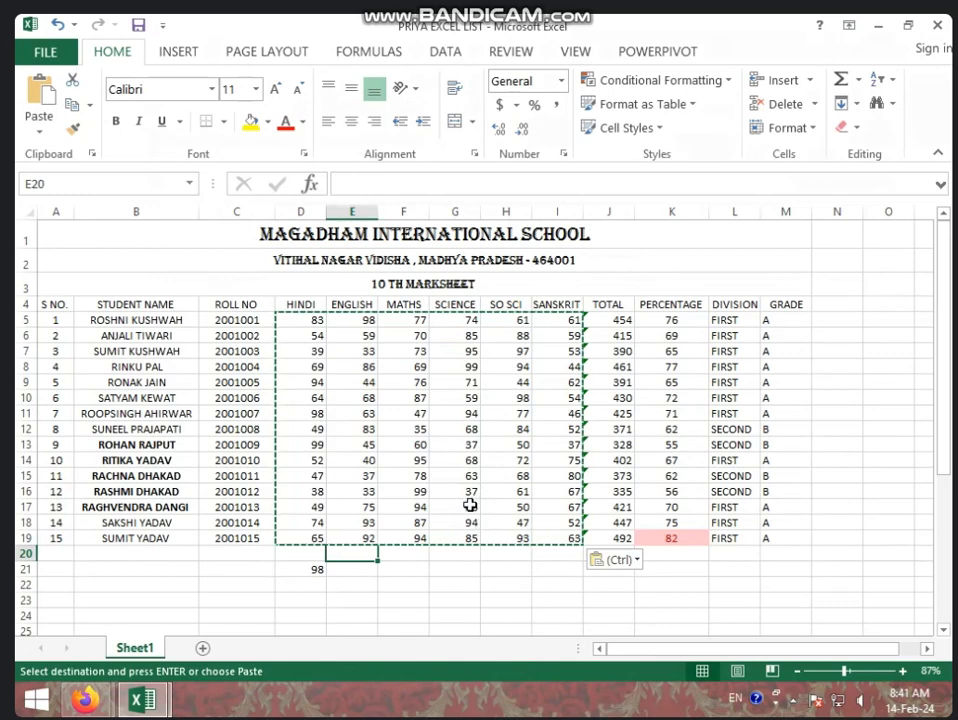
Step: Change the SO SCI mark in H17 to 95
click(519, 503)
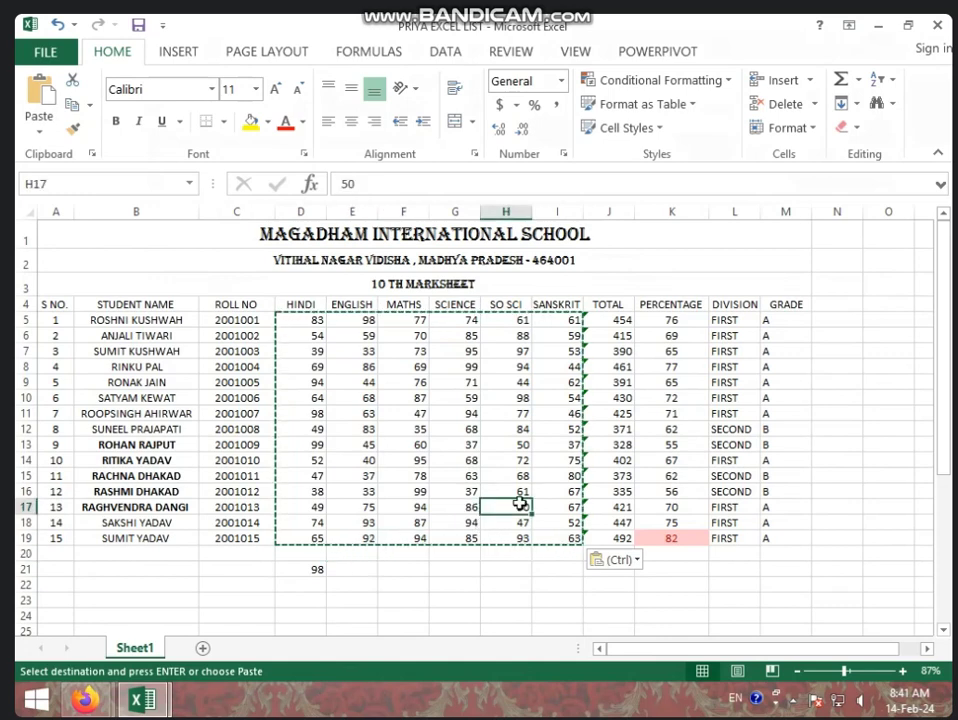
text(95)
key(Return)
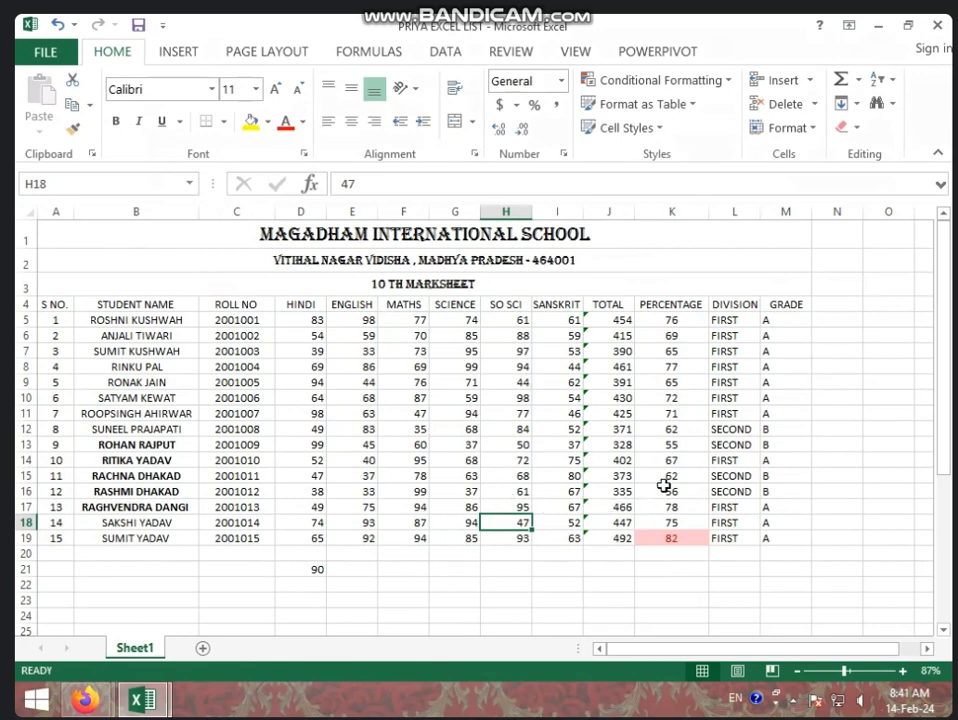
Step: AutoSum D5:I5 into J5 and fill the =SUM total down to J19
click(593, 320)
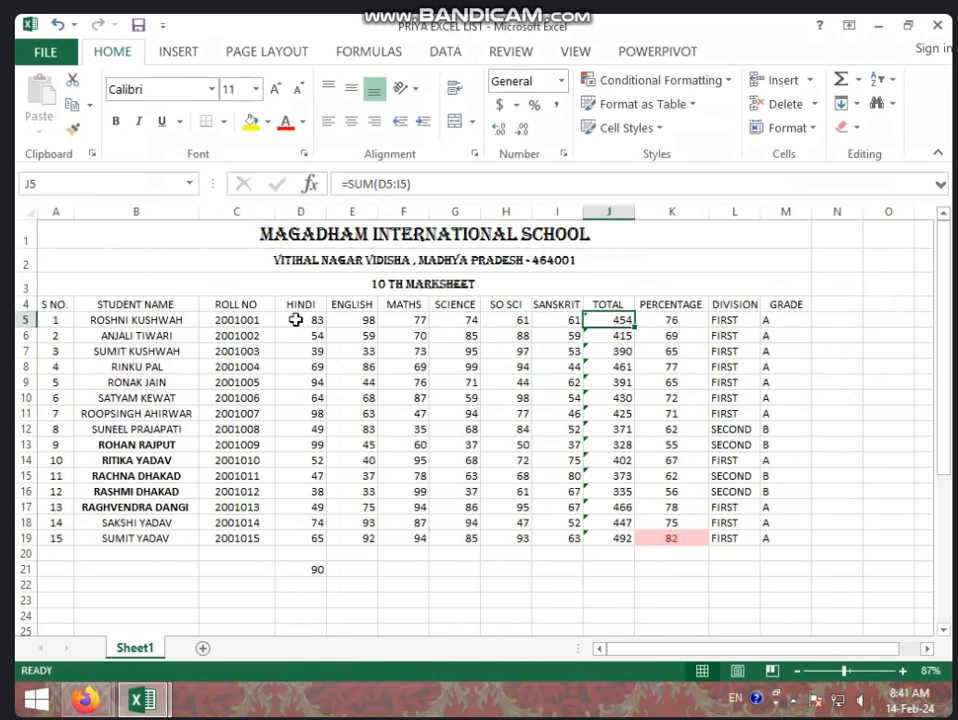
drag(296, 318, 618, 326)
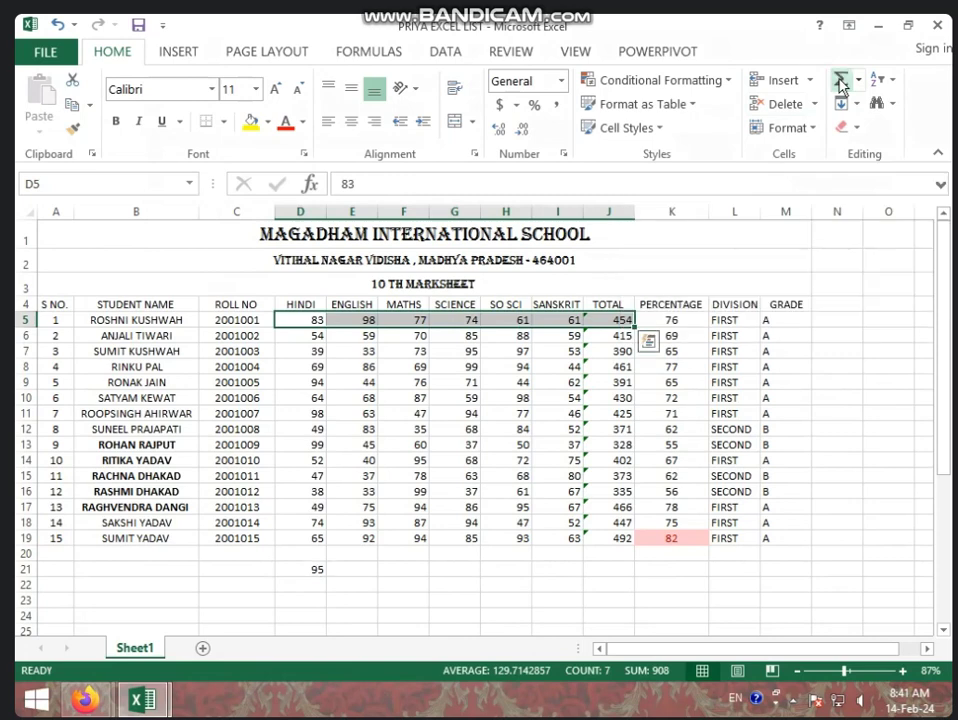
click(627, 318)
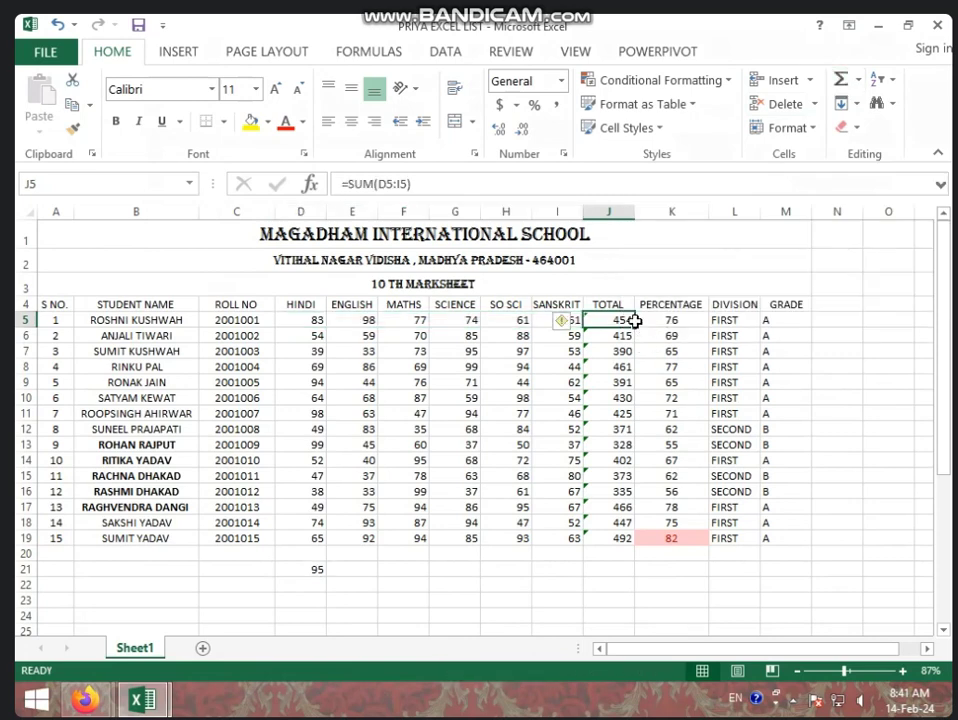
drag(636, 328, 630, 540)
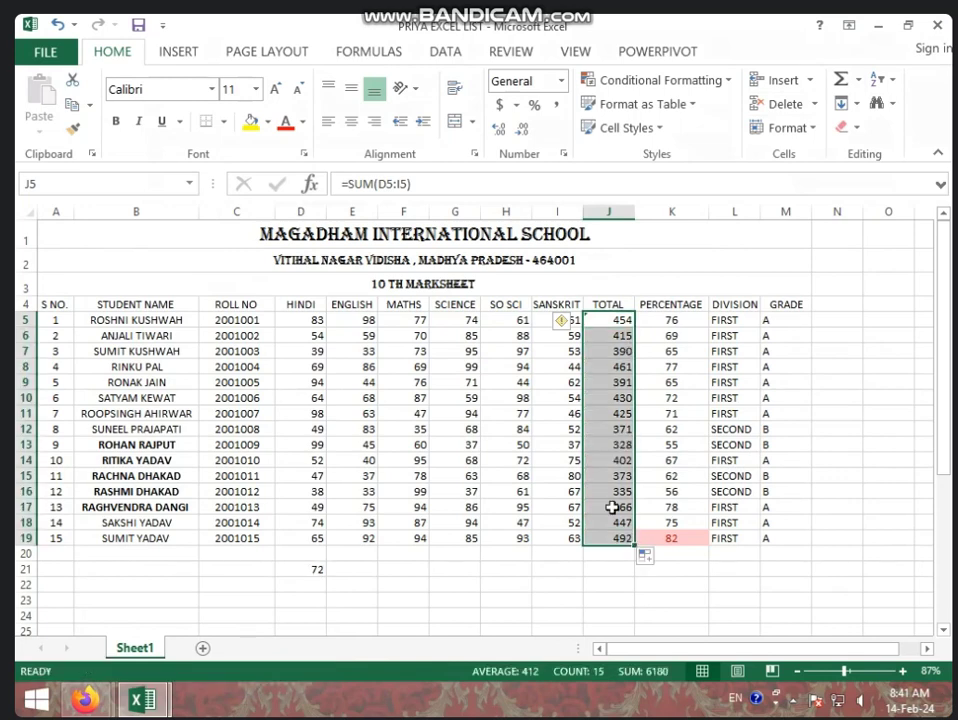
drag(557, 460, 557, 568)
click(557, 568)
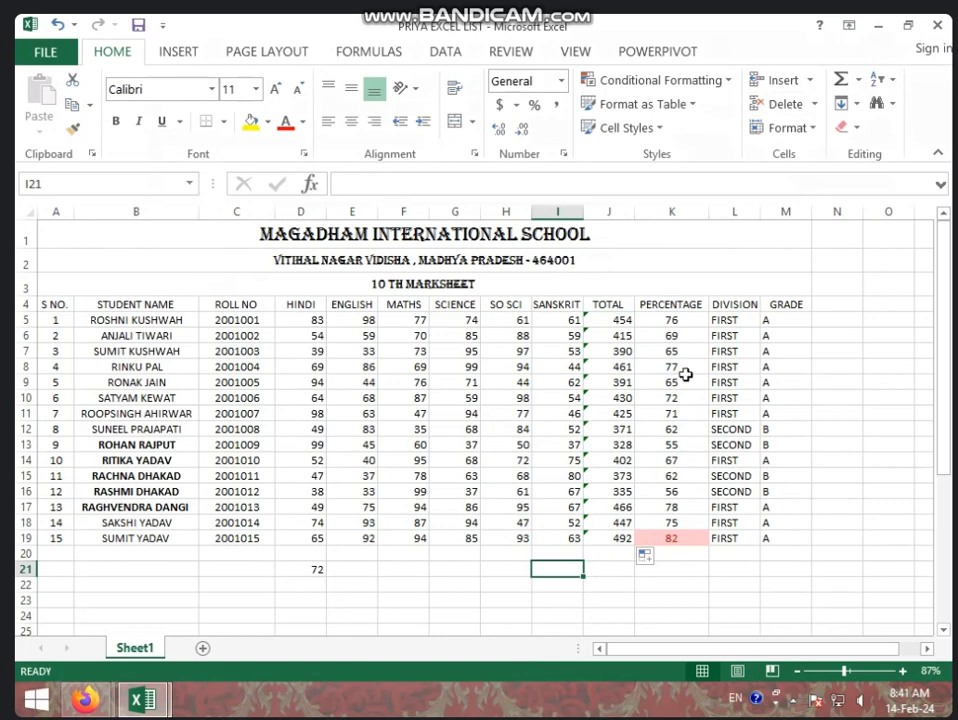
Step: Enter =J5/600*100 in K5 and fill the percentage formula down to K19
click(670, 321)
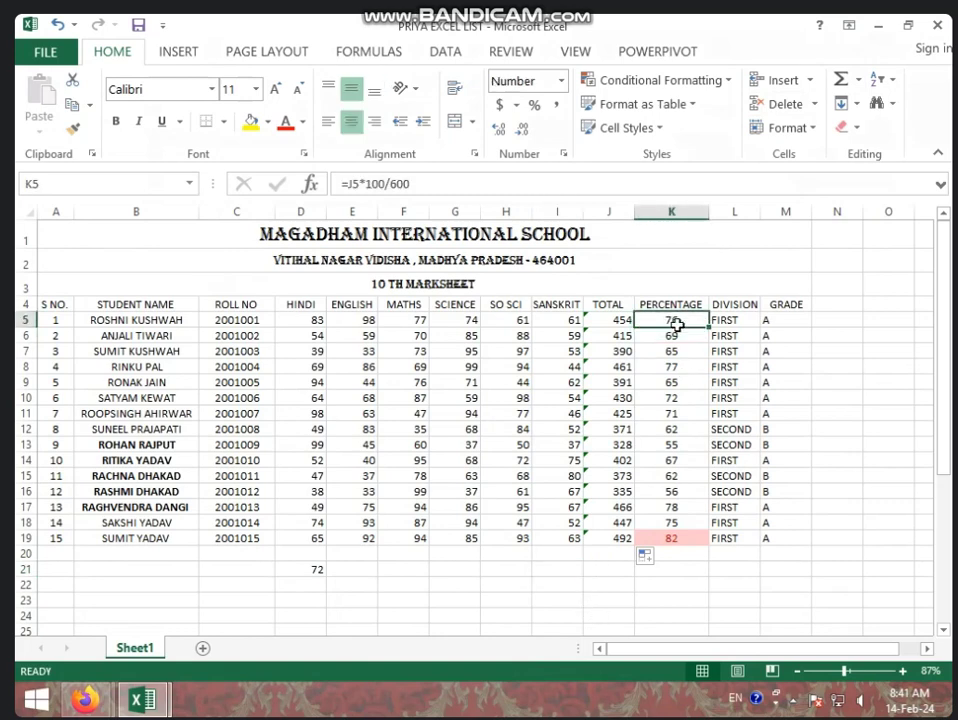
text(=)
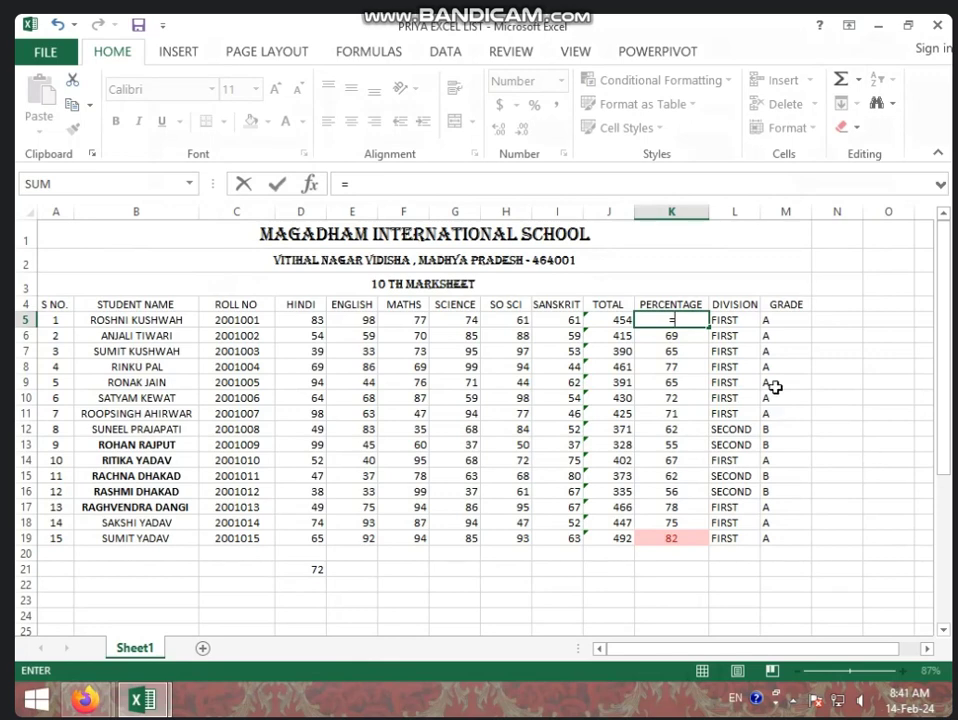
key(BackSpace)
text(=)
click(617, 319)
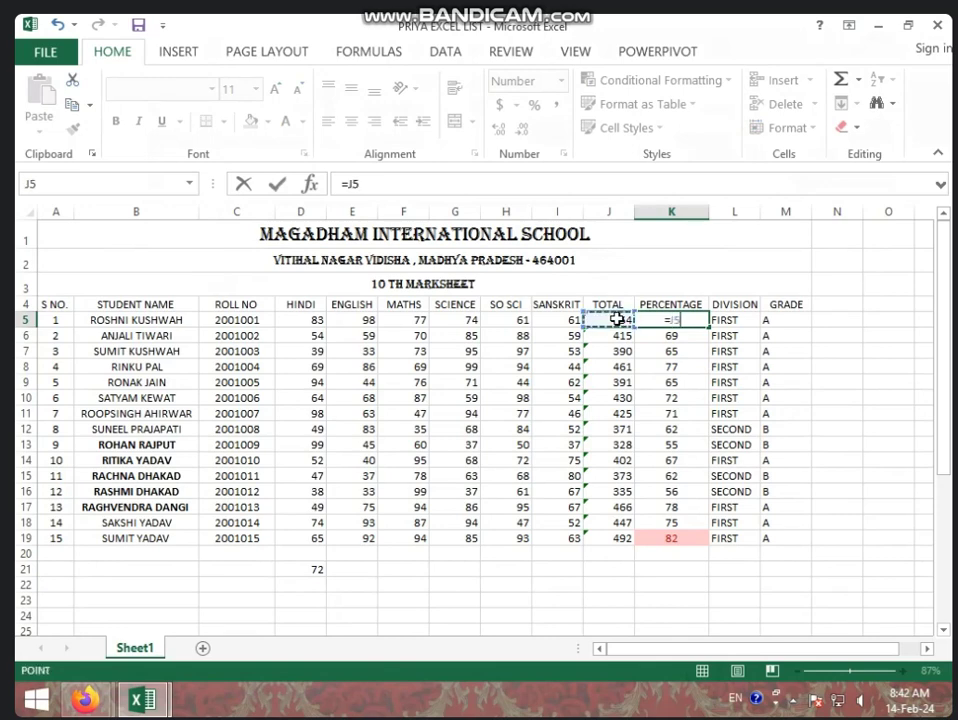
text(/)
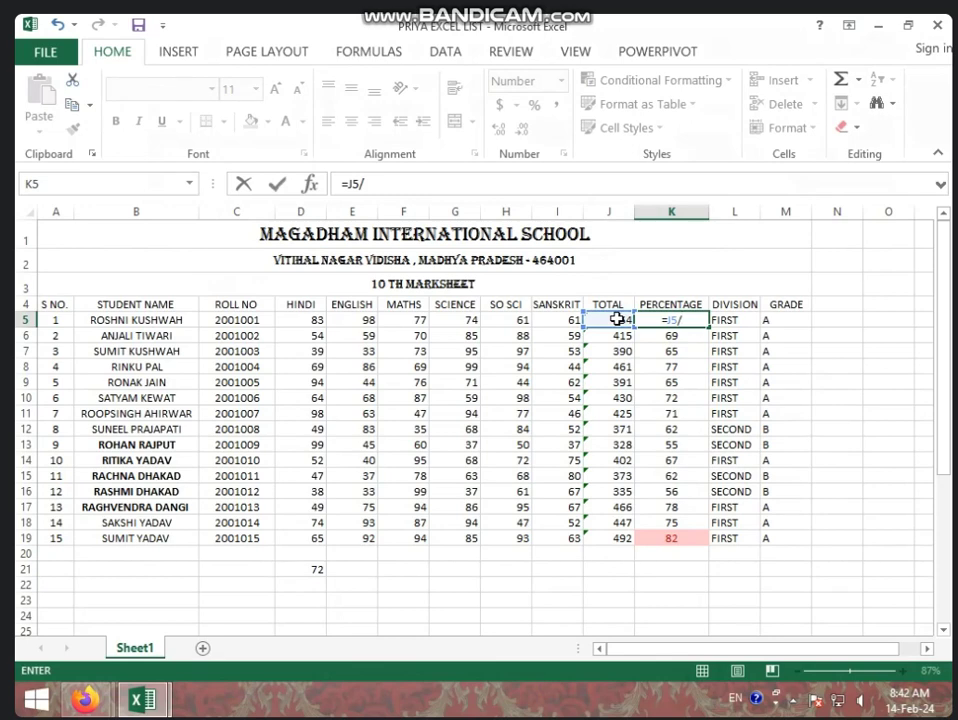
text(600)
text(*100)
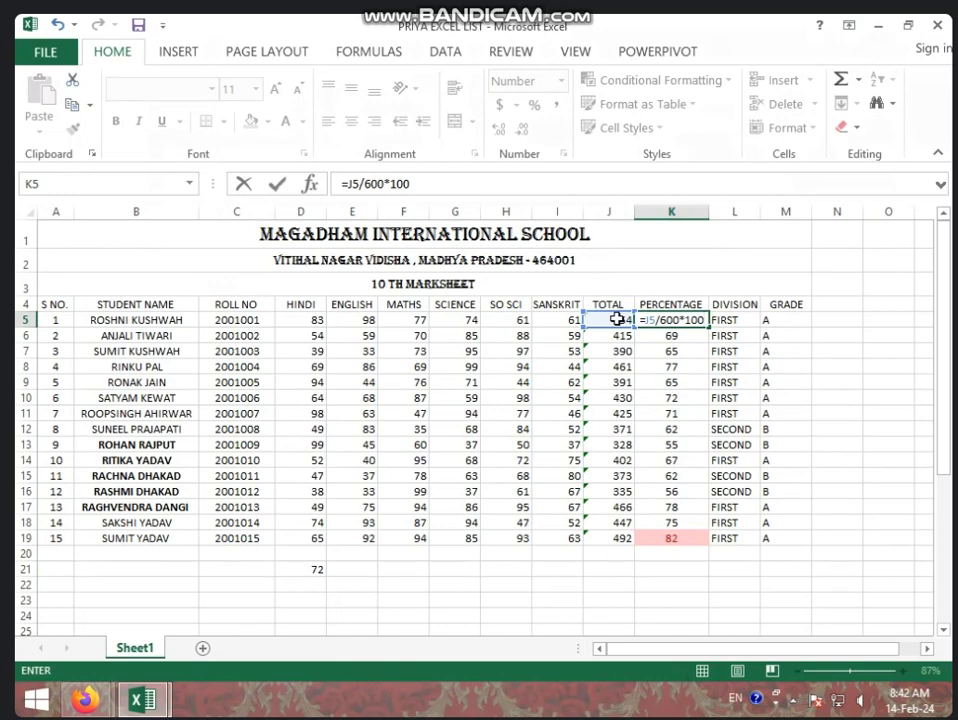
key(Return)
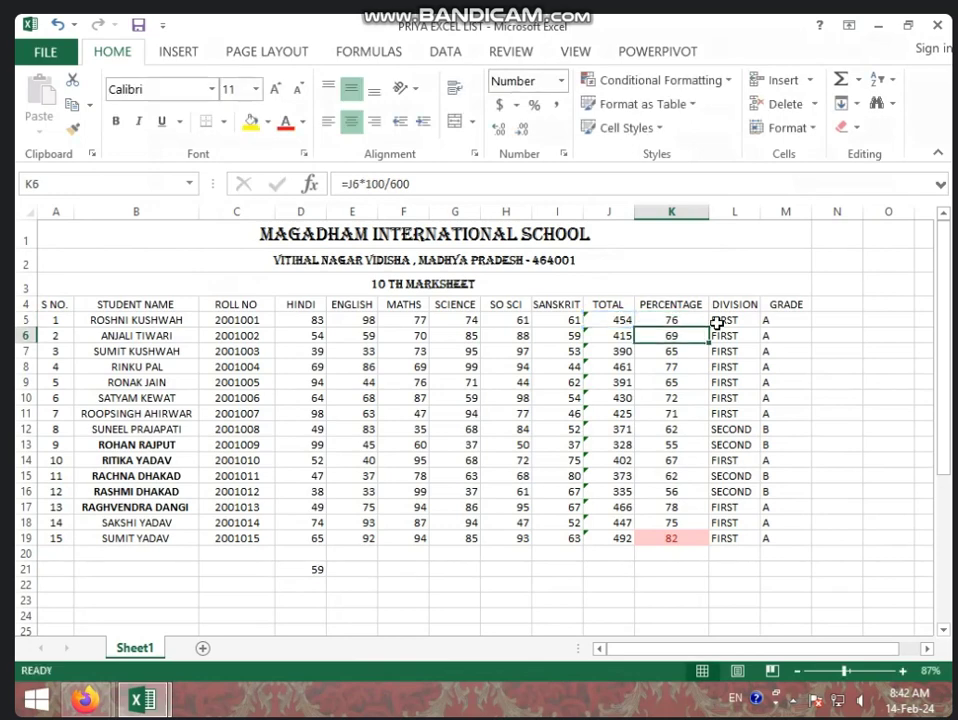
click(697, 320)
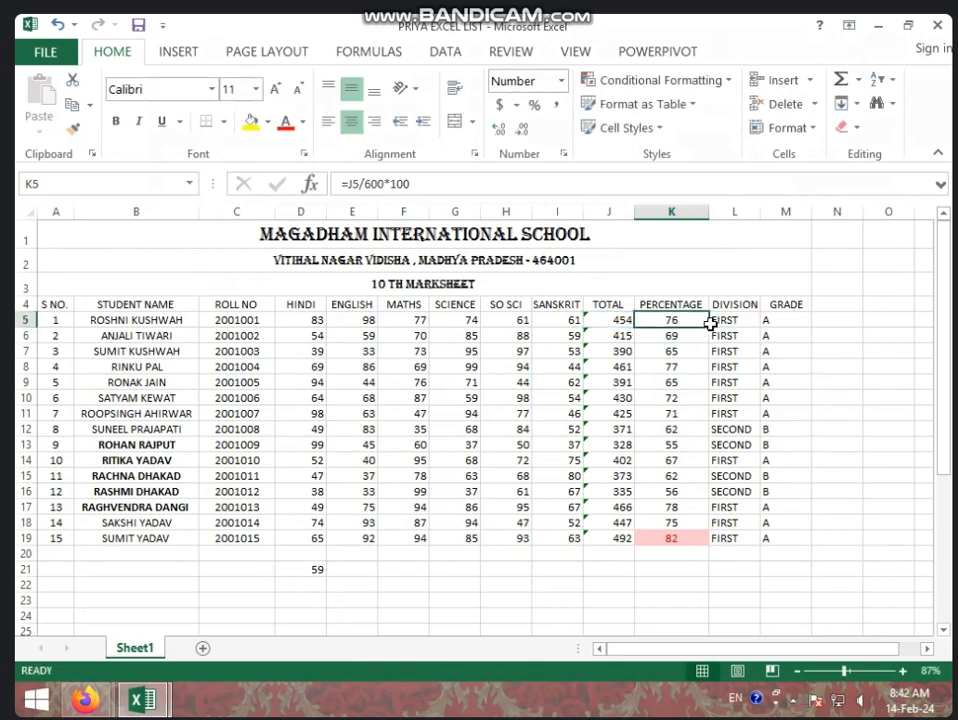
drag(709, 328, 708, 540)
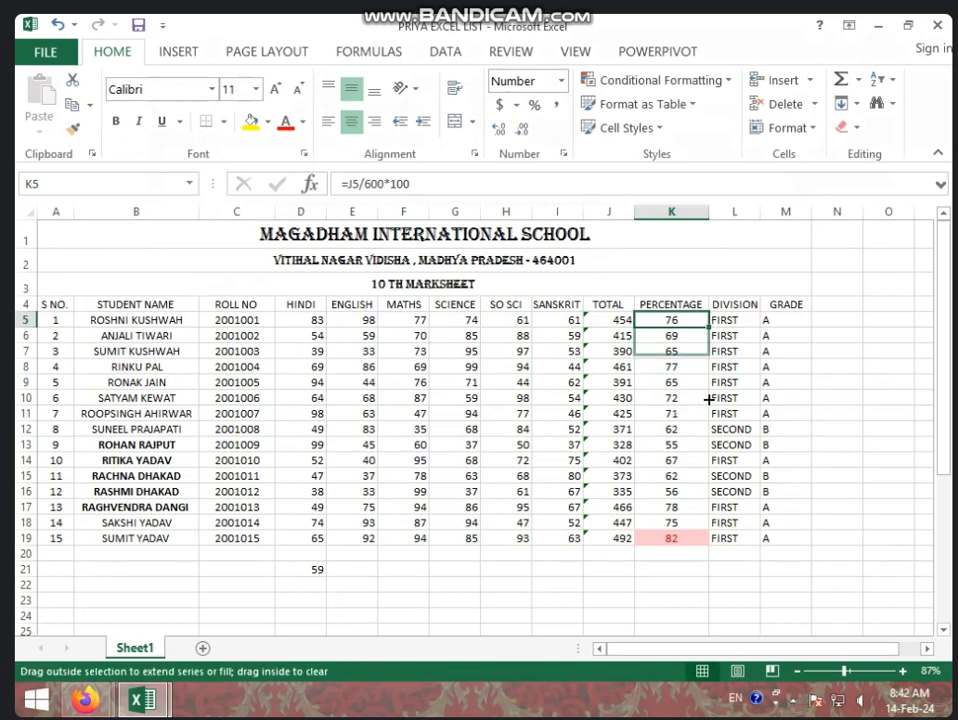
click(614, 581)
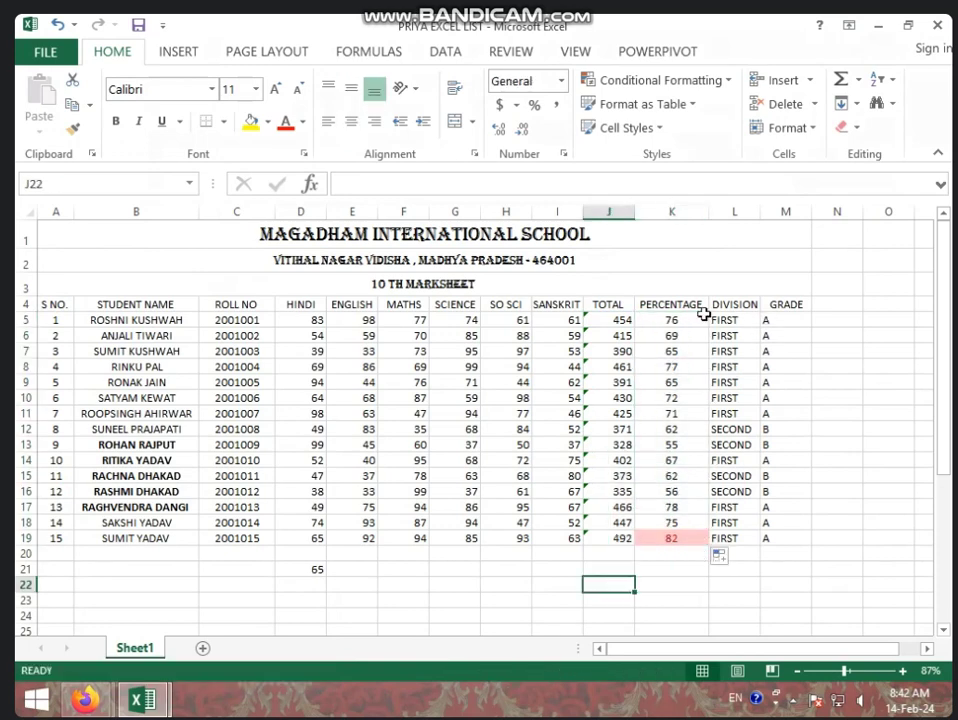
click(672, 322)
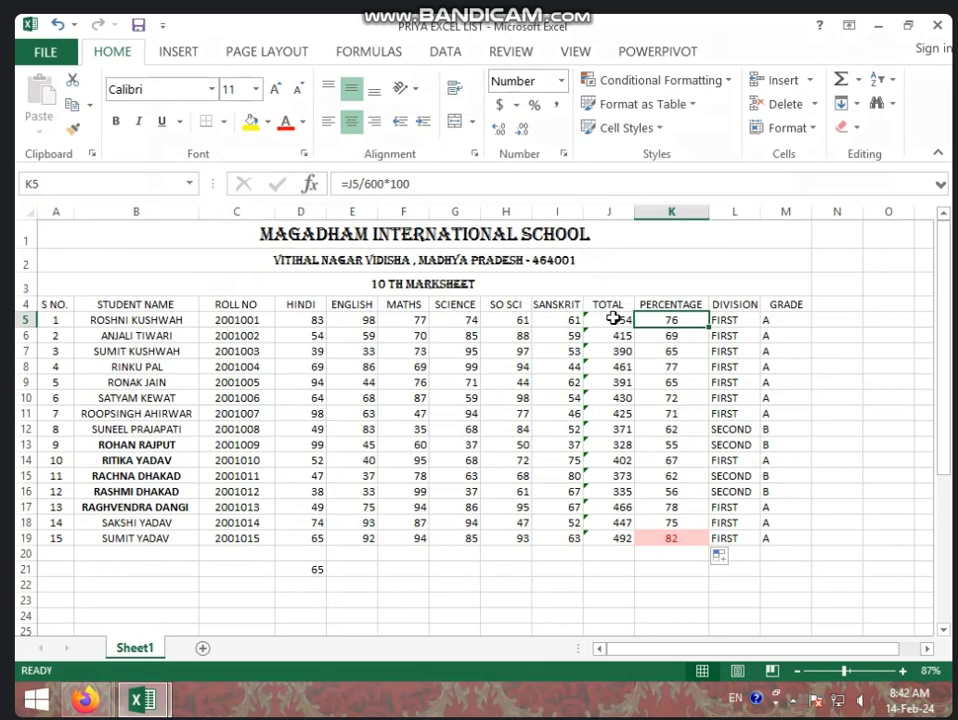
click(609, 211)
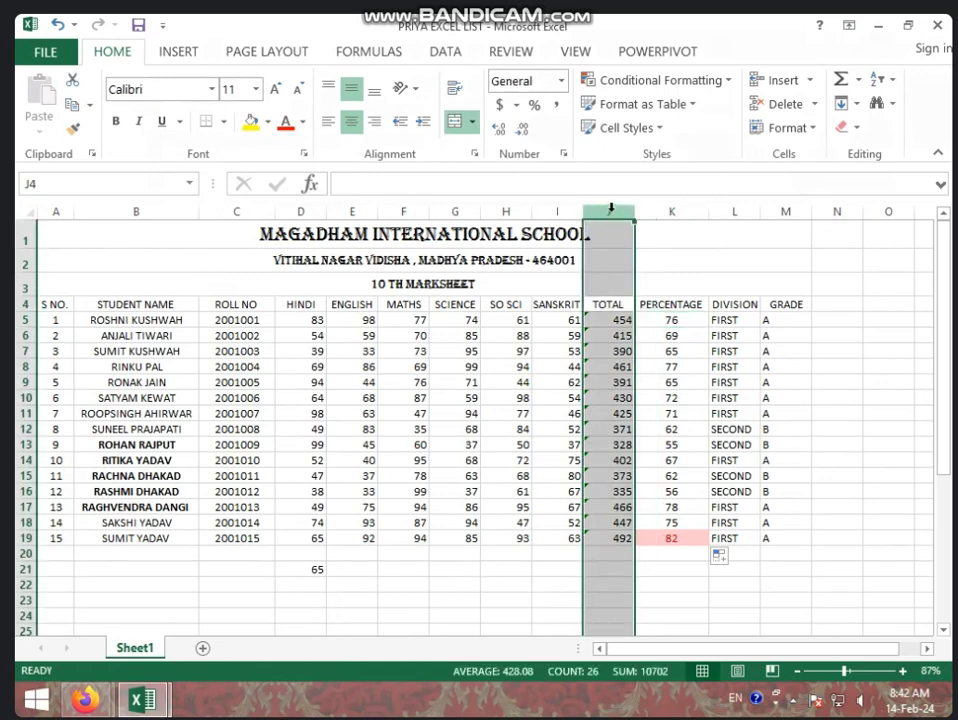
click(27, 321)
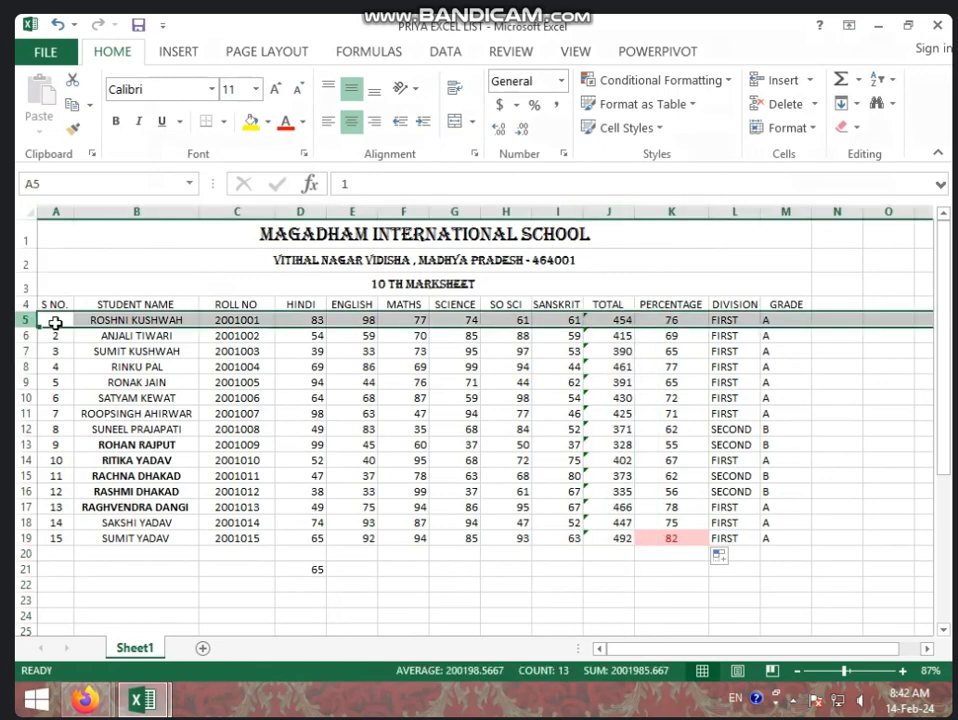
click(602, 346)
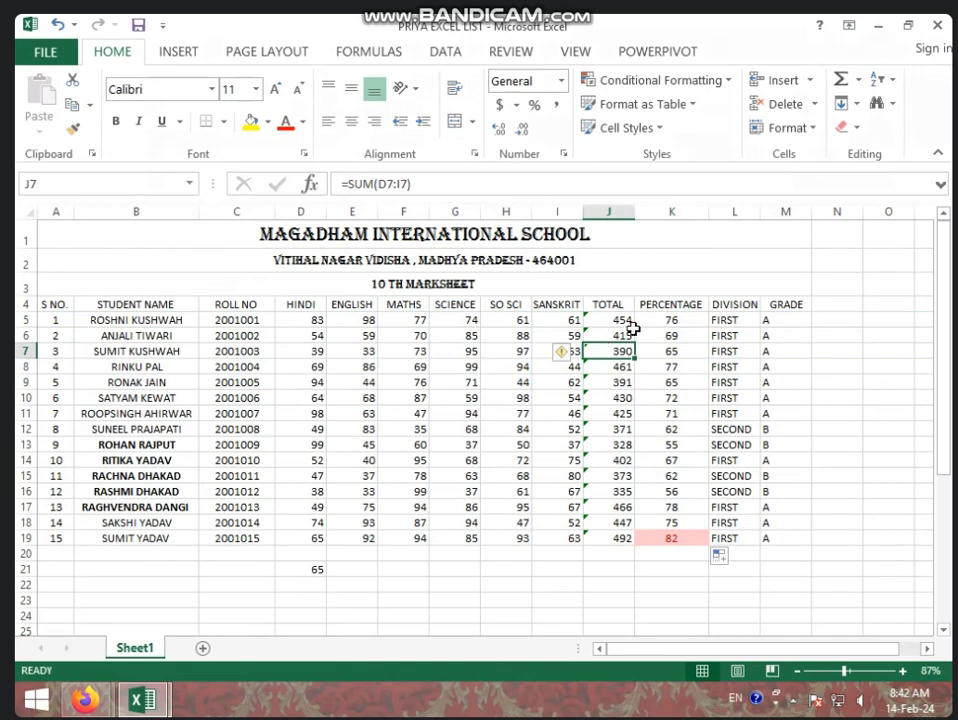
click(627, 321)
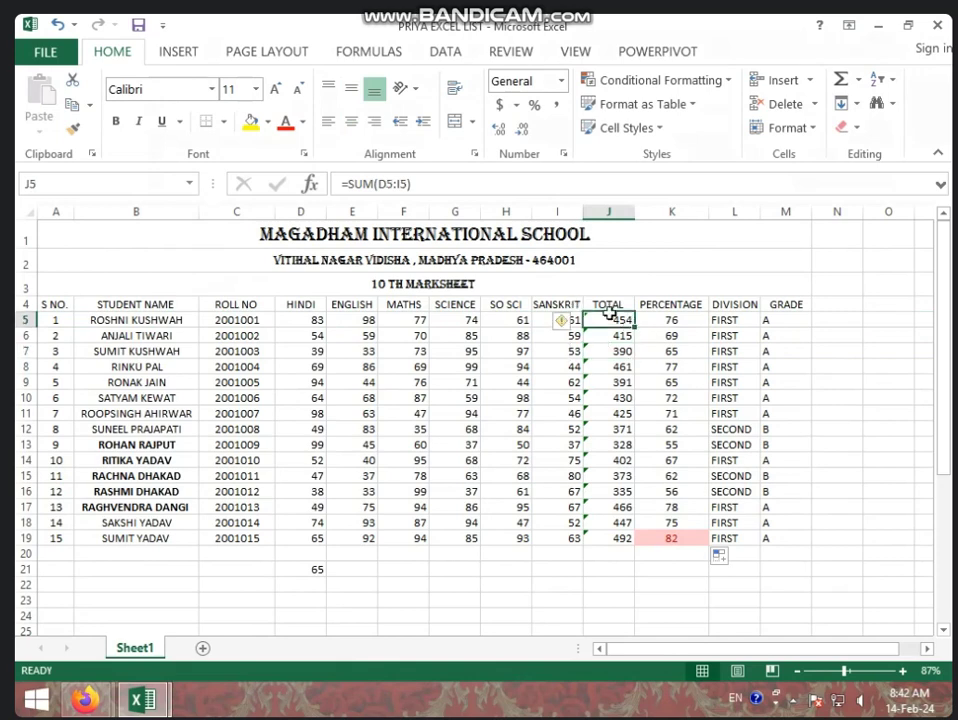
click(740, 322)
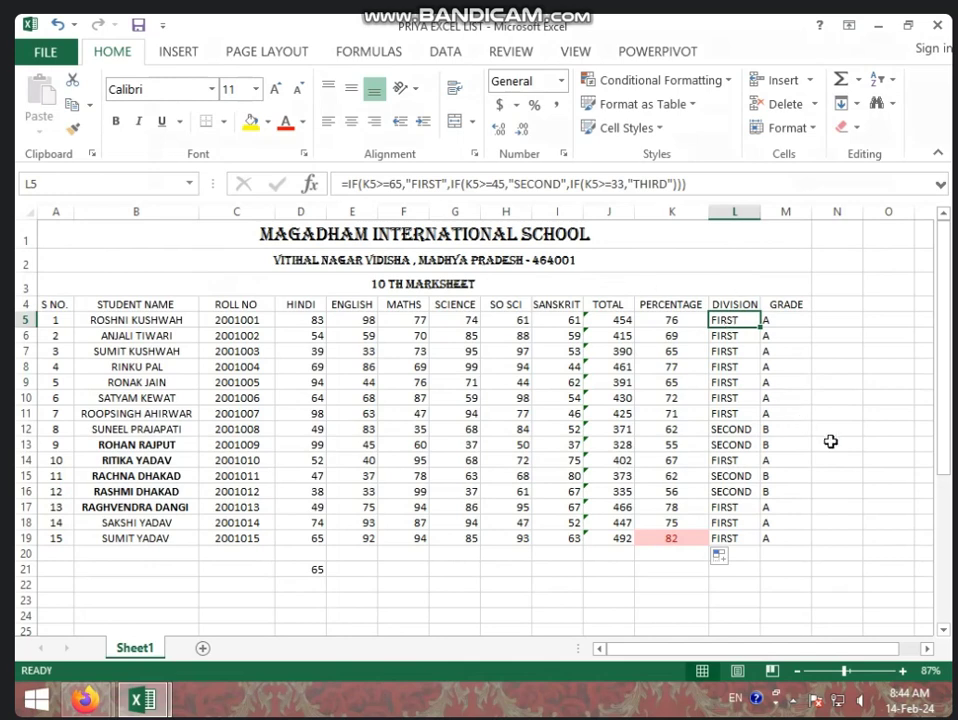
Step: Clear the old grade entries from column M
click(789, 321)
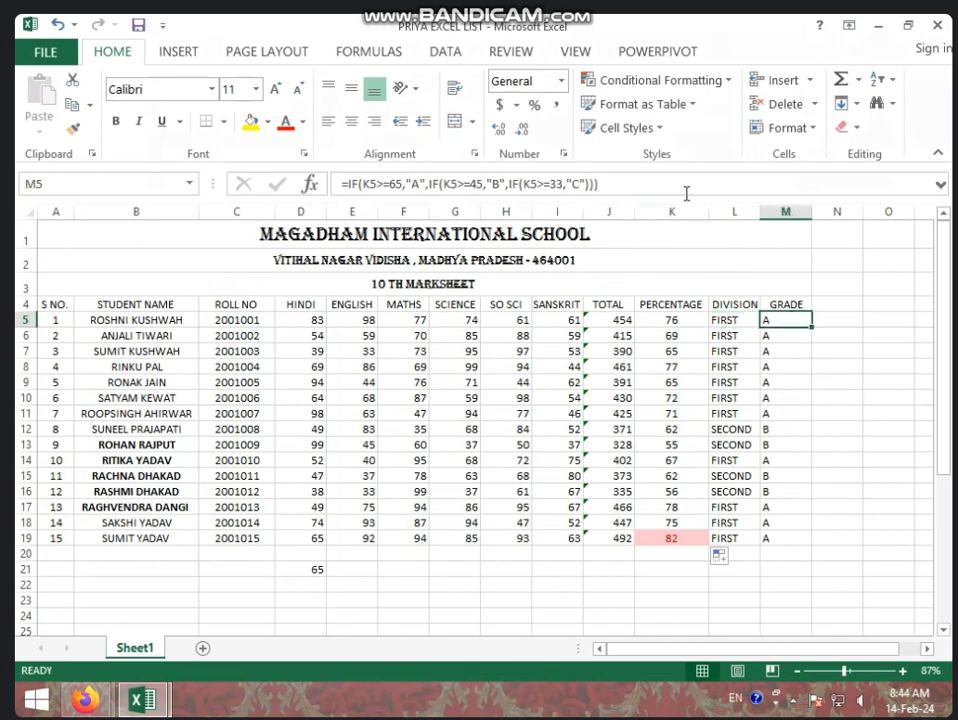
key(F2)
key(Escape)
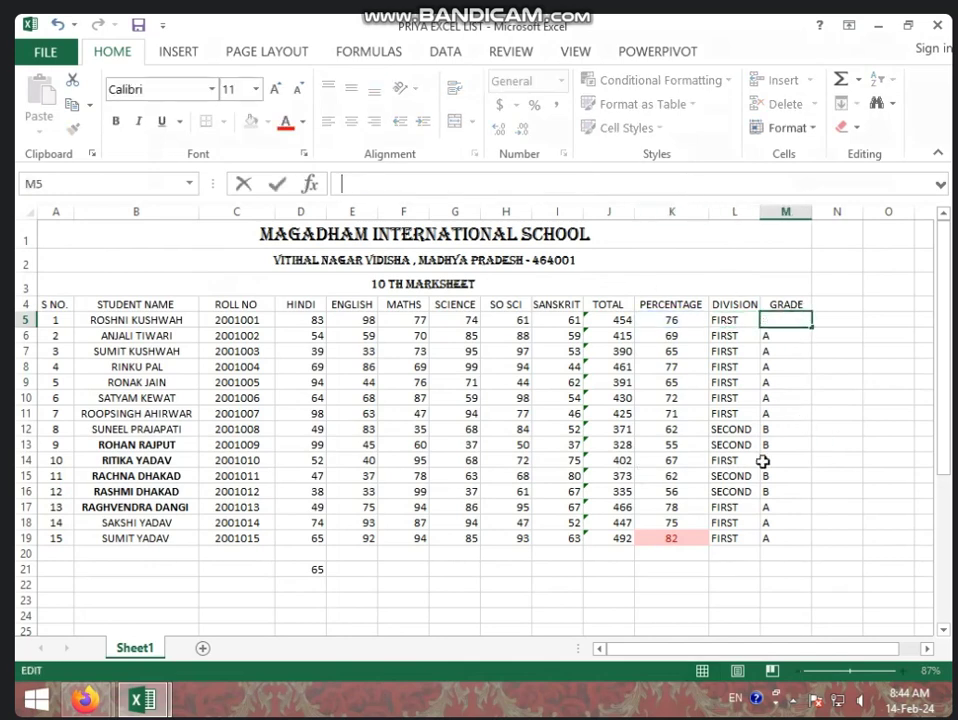
click(780, 413)
drag(786, 327, 812, 610)
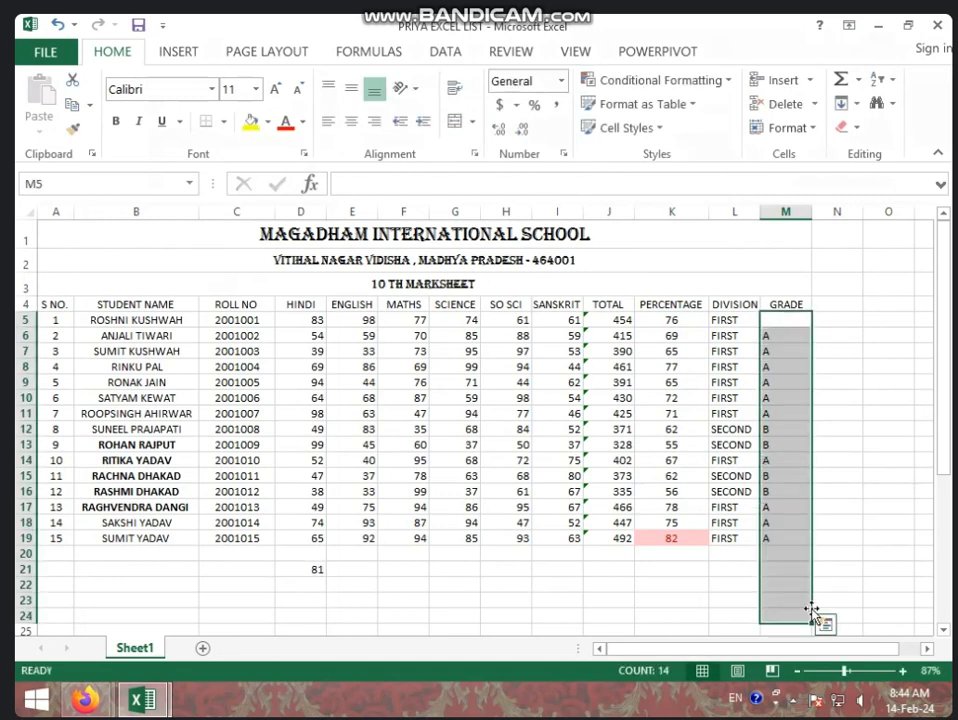
key(Delete)
click(888, 460)
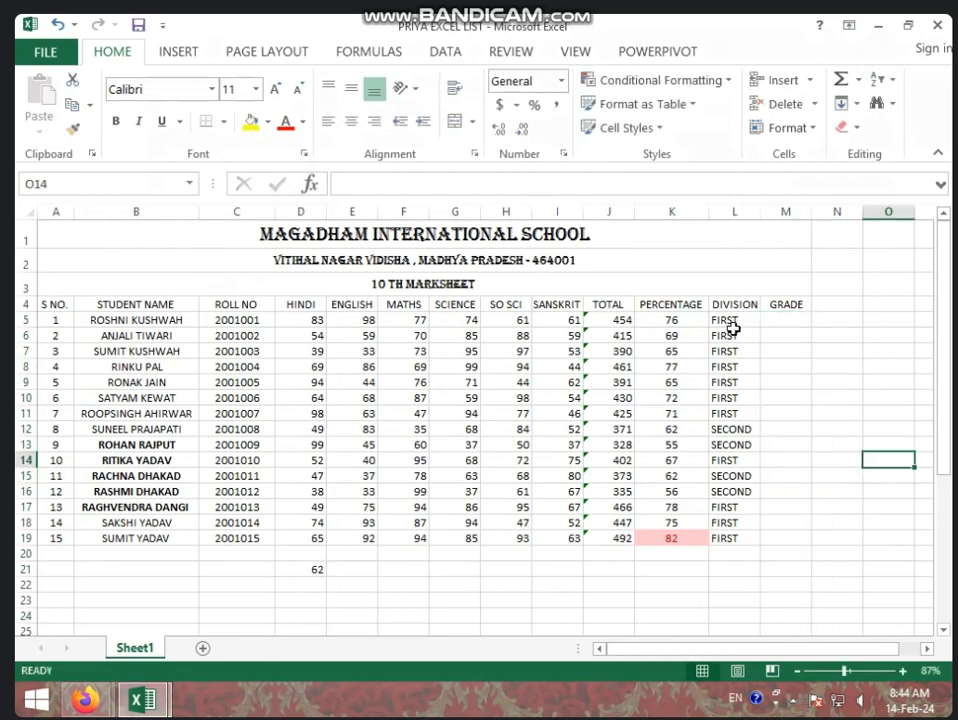
Step: Copy L5's division IF formula into the formula bar for M5
click(727, 322)
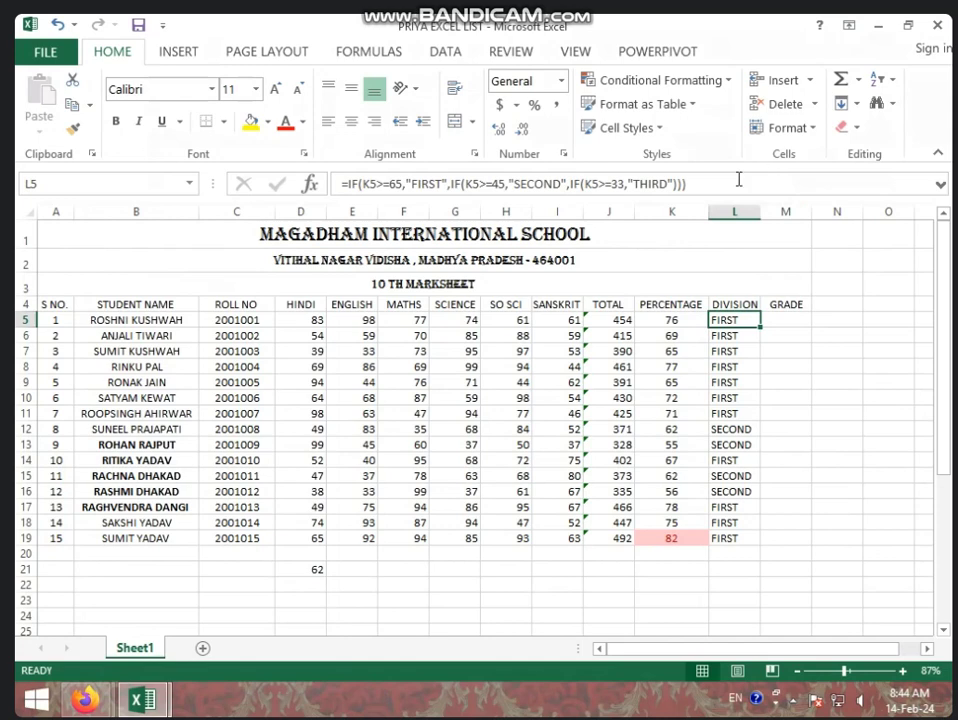
click(663, 184)
drag(663, 184, 340, 186)
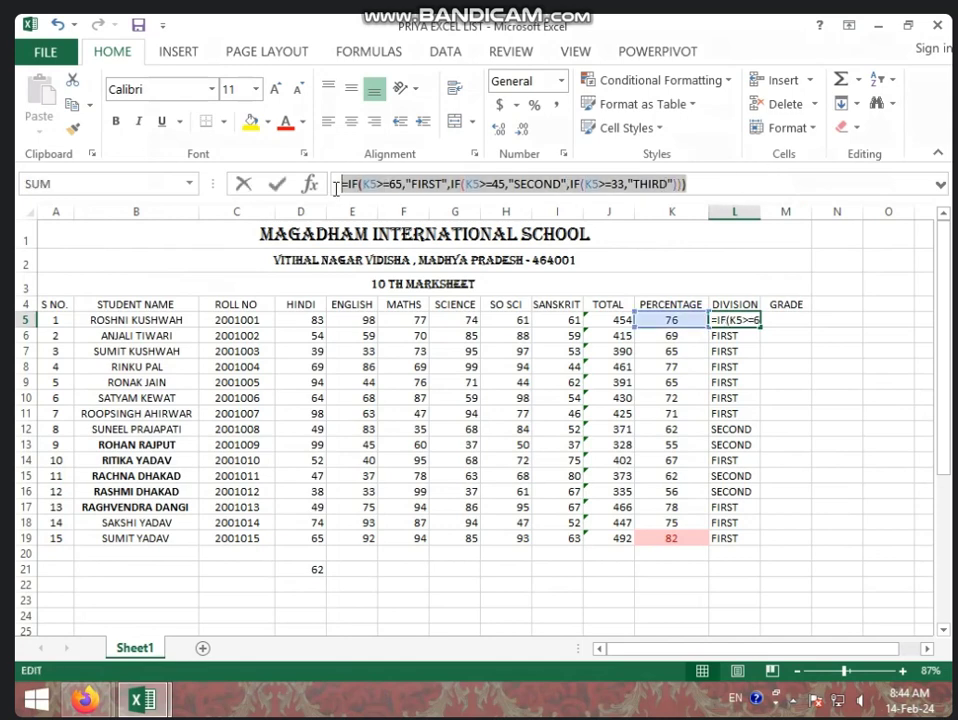
key(ctrl+c)
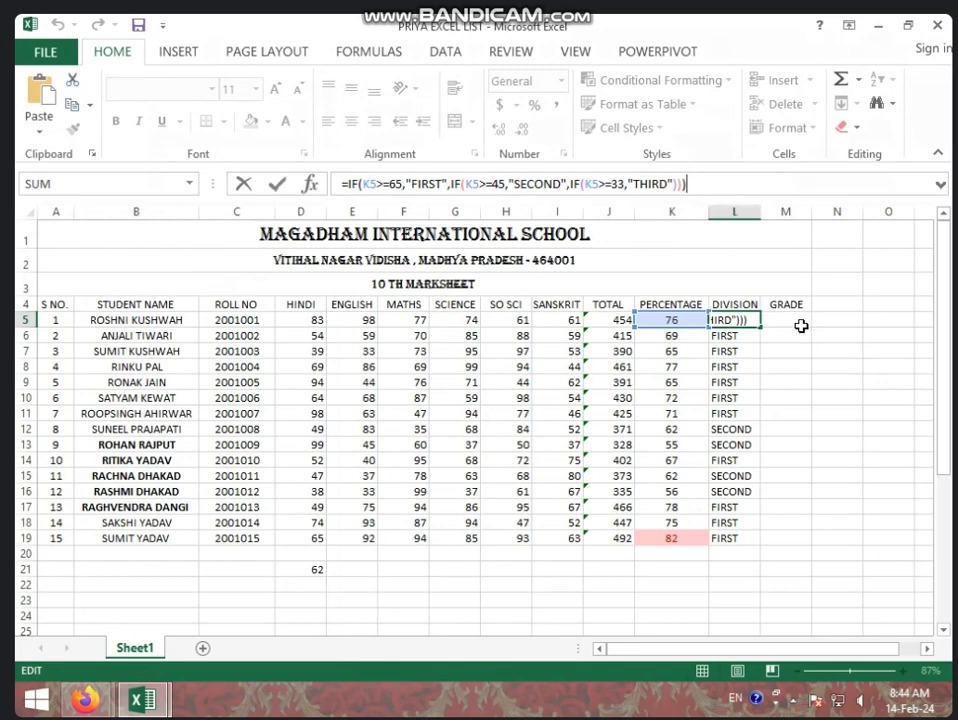
click(800, 325)
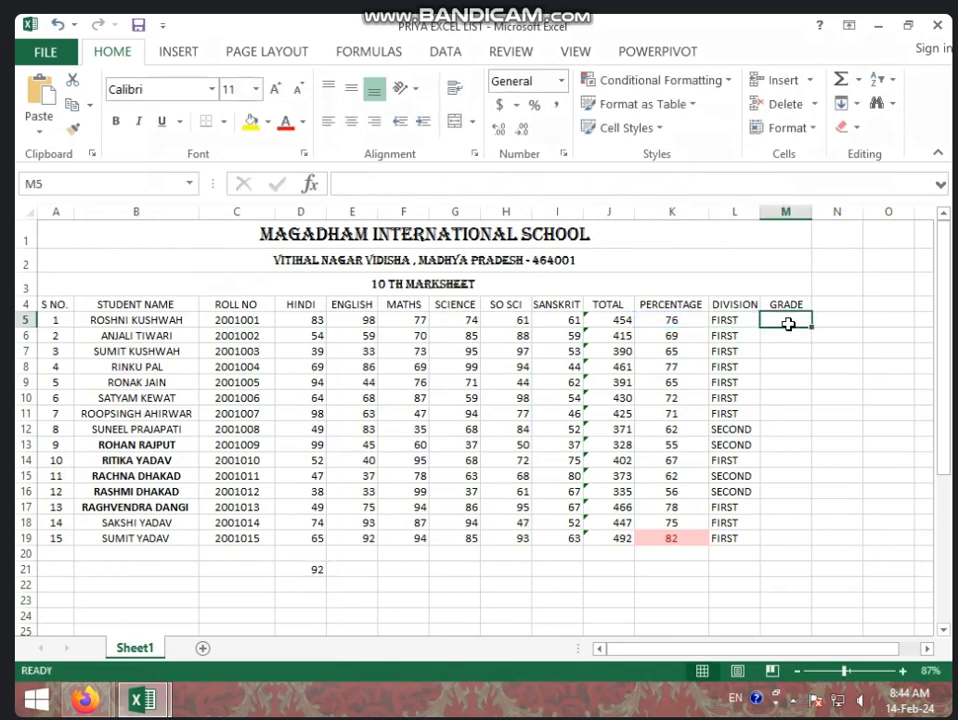
click(446, 185)
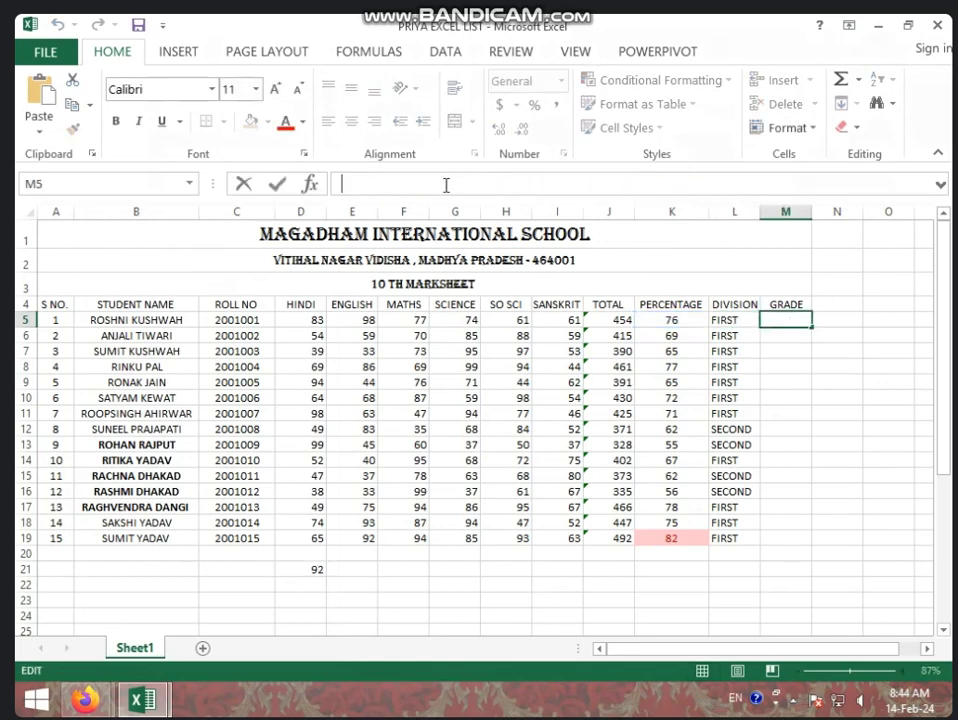
key(ctrl+v)
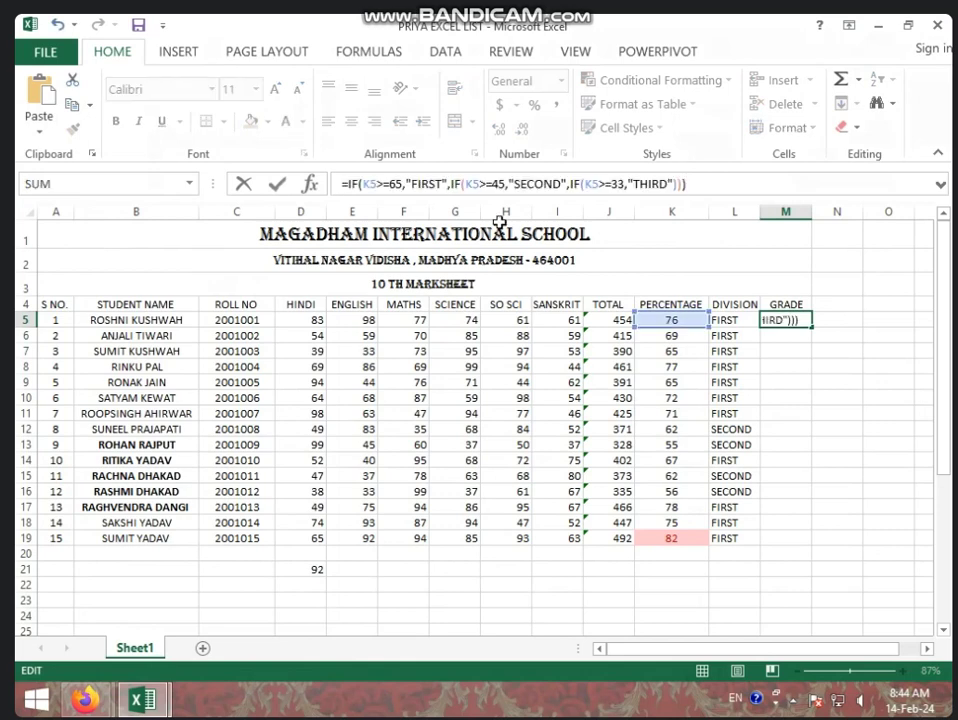
Step: Replace FIRST, SECOND, THIRD with A, B, C and fill the grade formula to M19
click(436, 184)
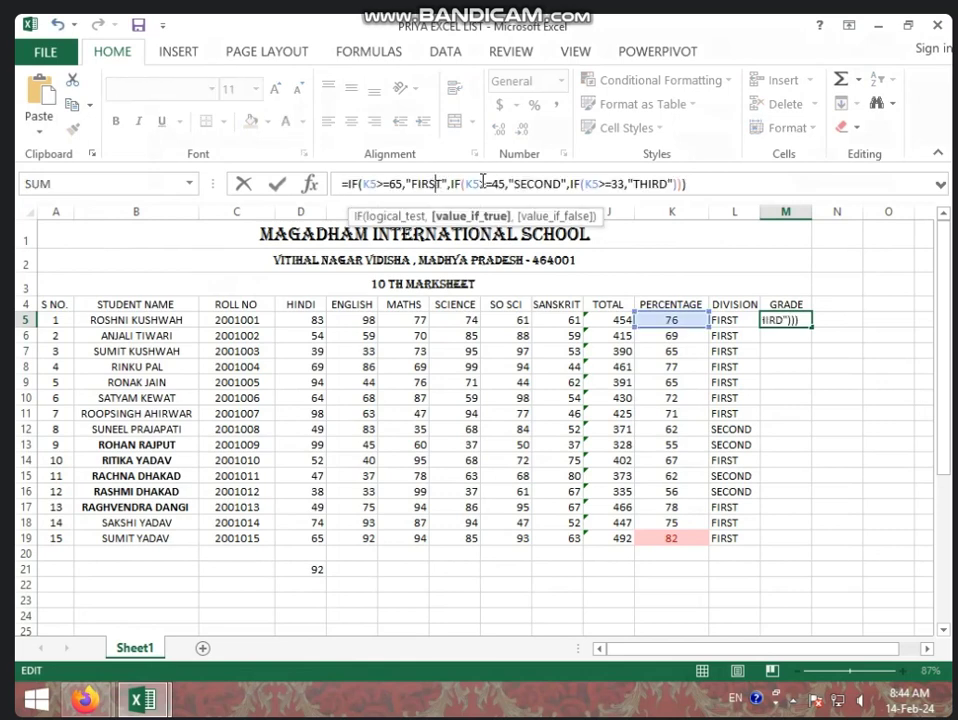
key(BackSpace)
key(Delete)
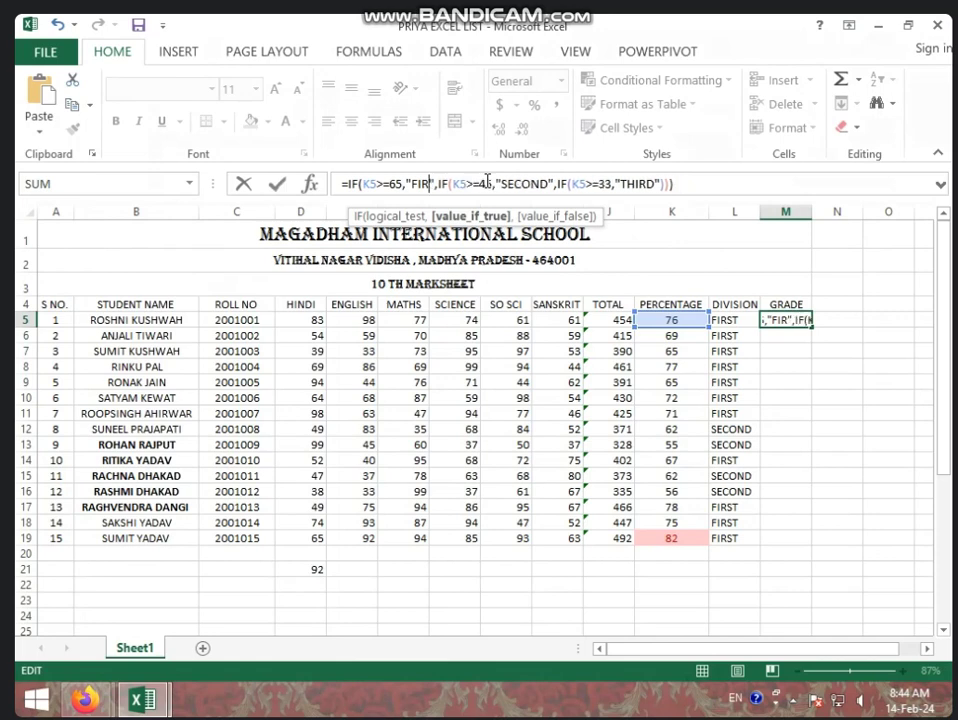
key(BackSpace)
key(BackSpace)
key(BackSpace)
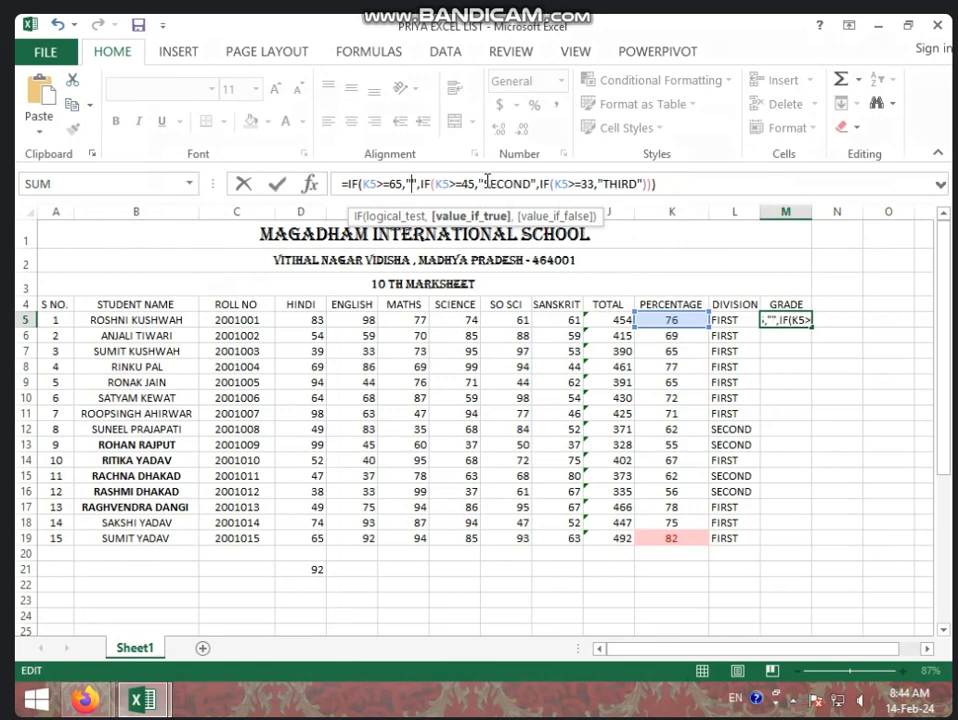
text(A)
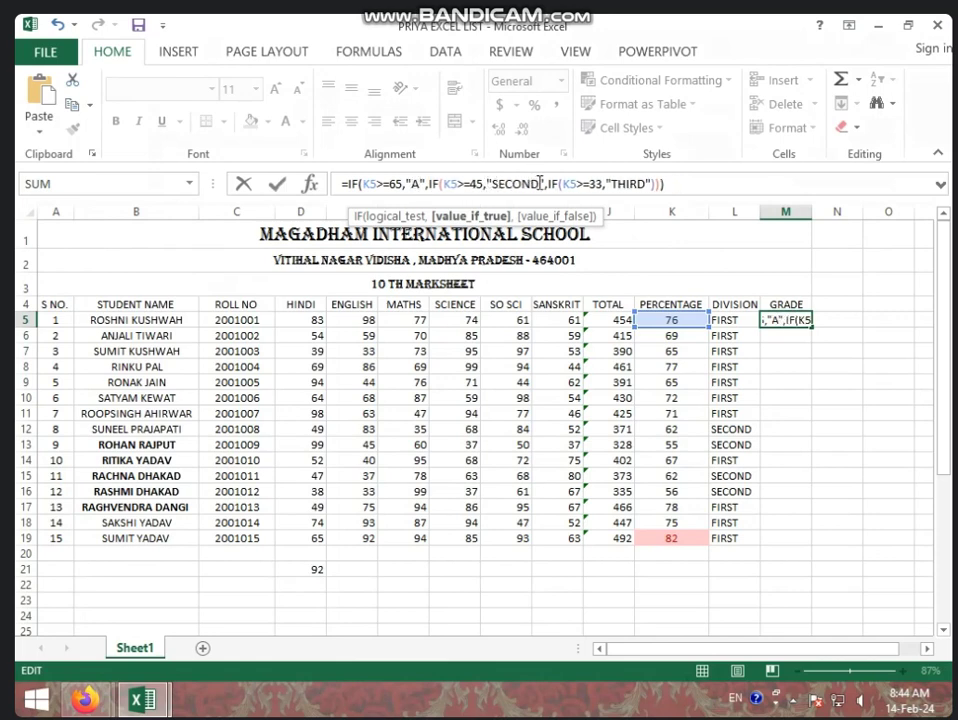
click(539, 183)
key(BackSpace)
key(BackSpace)
key(BackSpace)
key(BackSpace)
key(BackSpace)
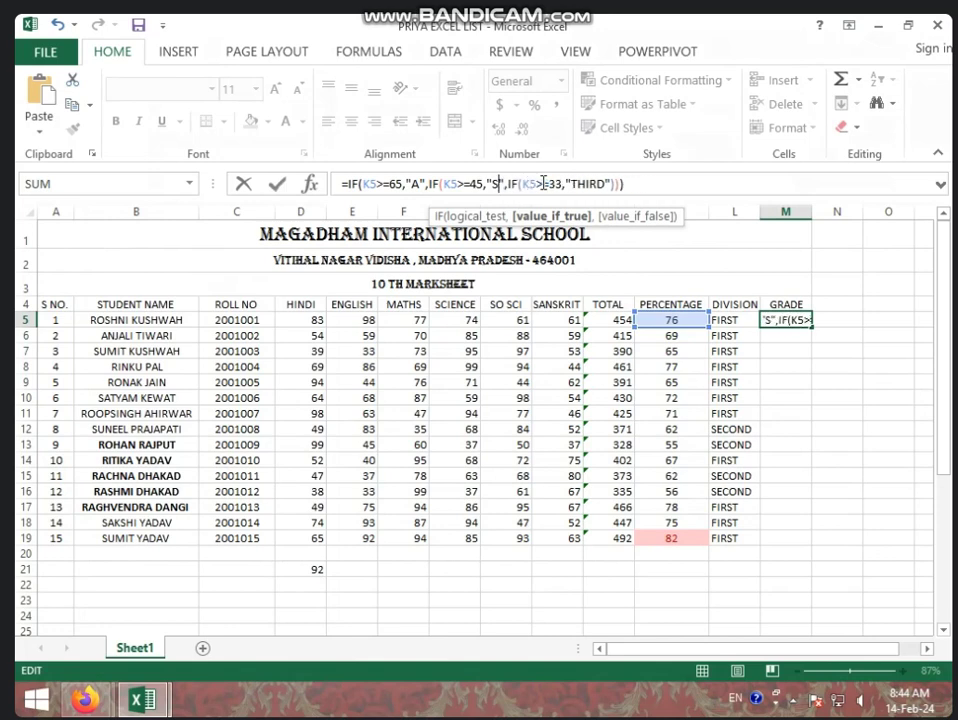
key(BackSpace)
text(B)
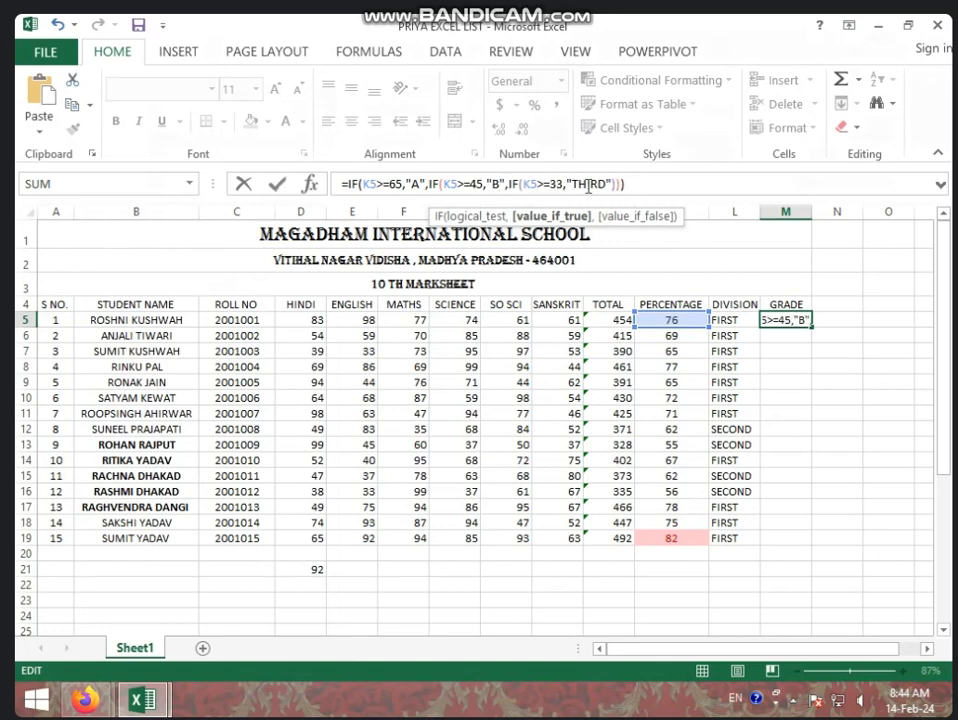
click(603, 184)
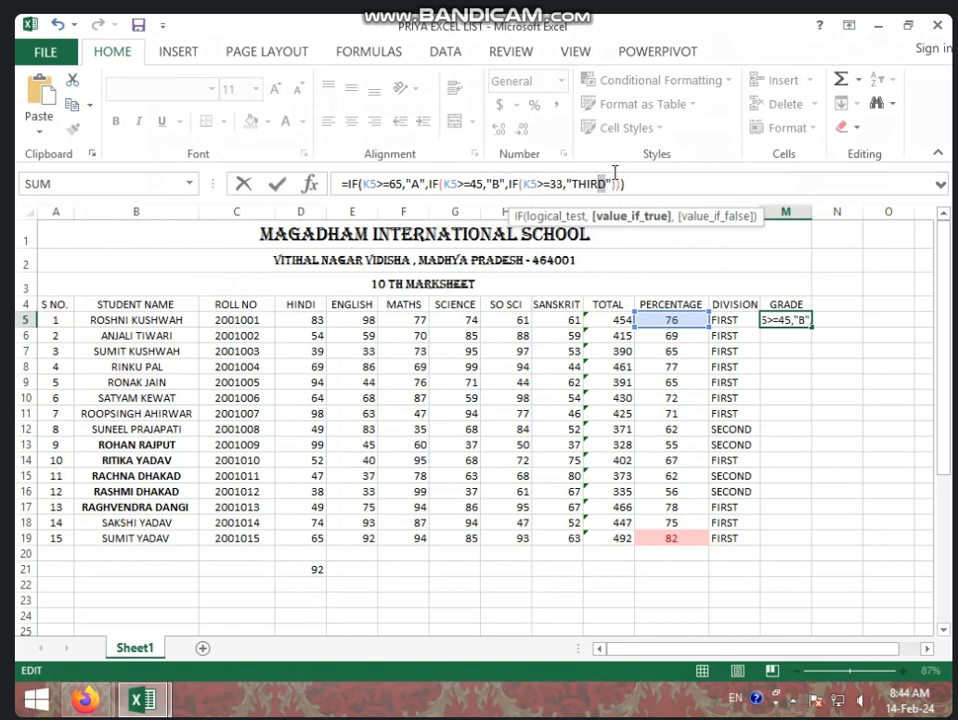
key(BackSpace)
key(BackSpace)
key(BackSpace)
key(BackSpace)
key(BackSpace)
text(C)
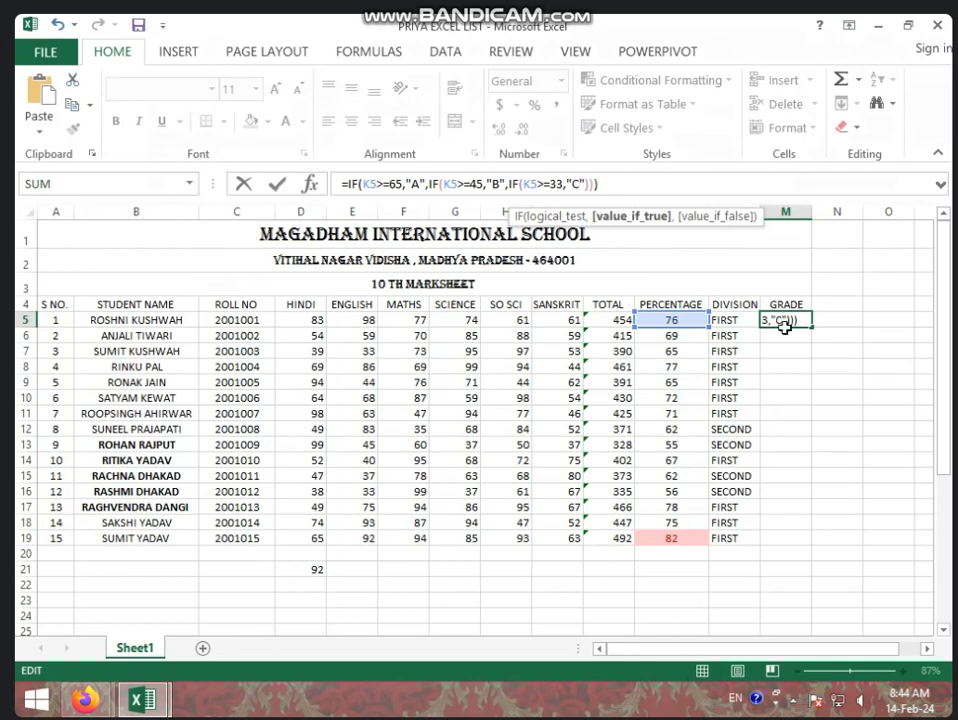
key(Return)
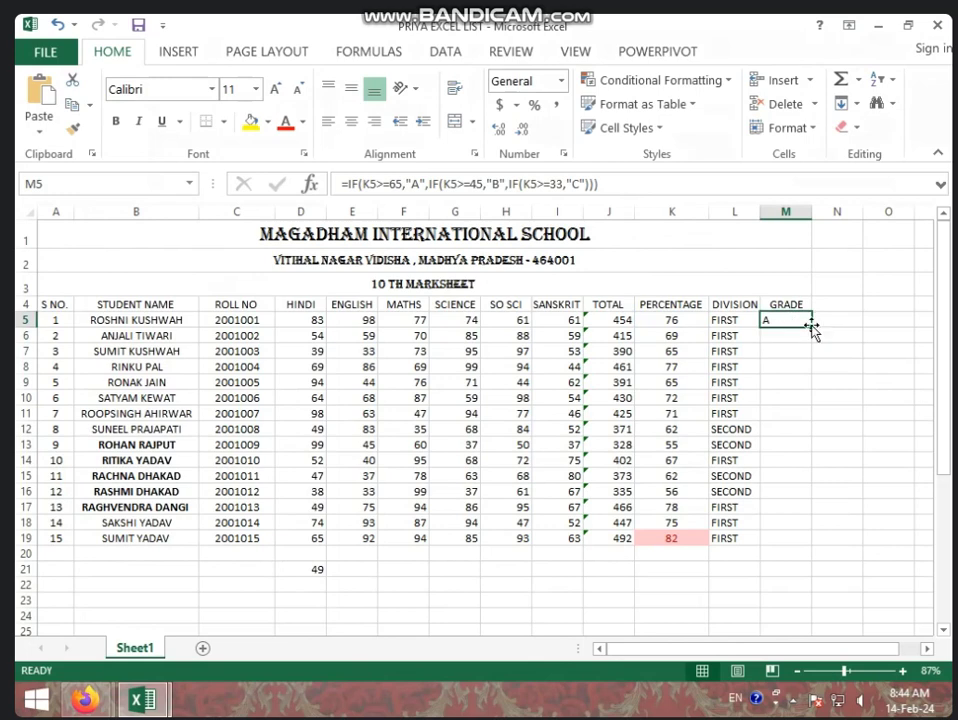
drag(812, 326, 827, 541)
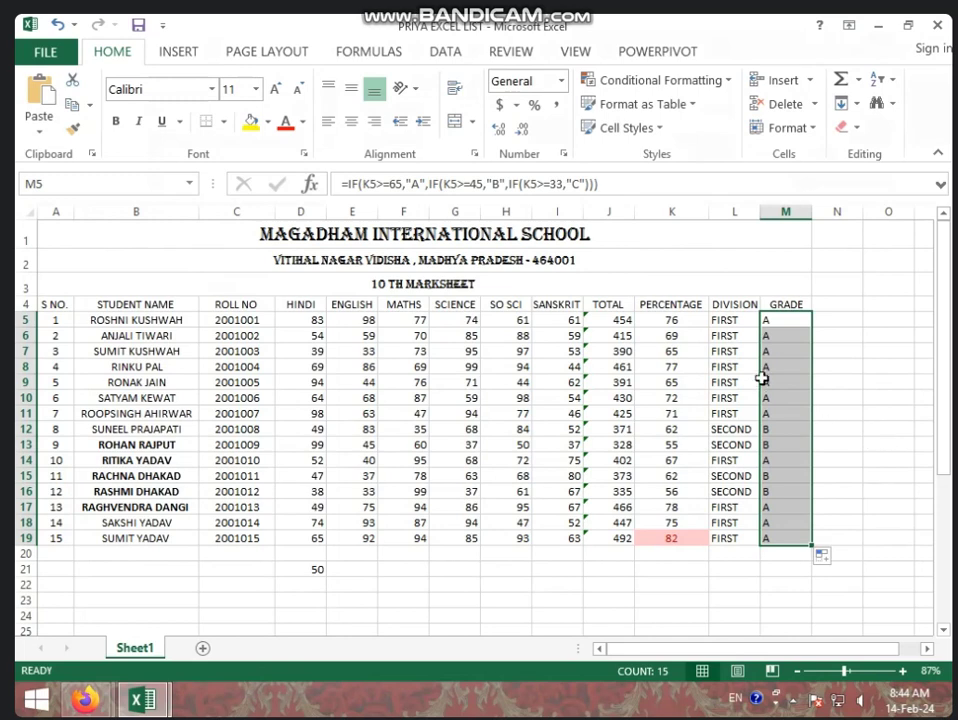
Step: Select the marksheet table from S NO. through column N and center its contents
click(879, 398)
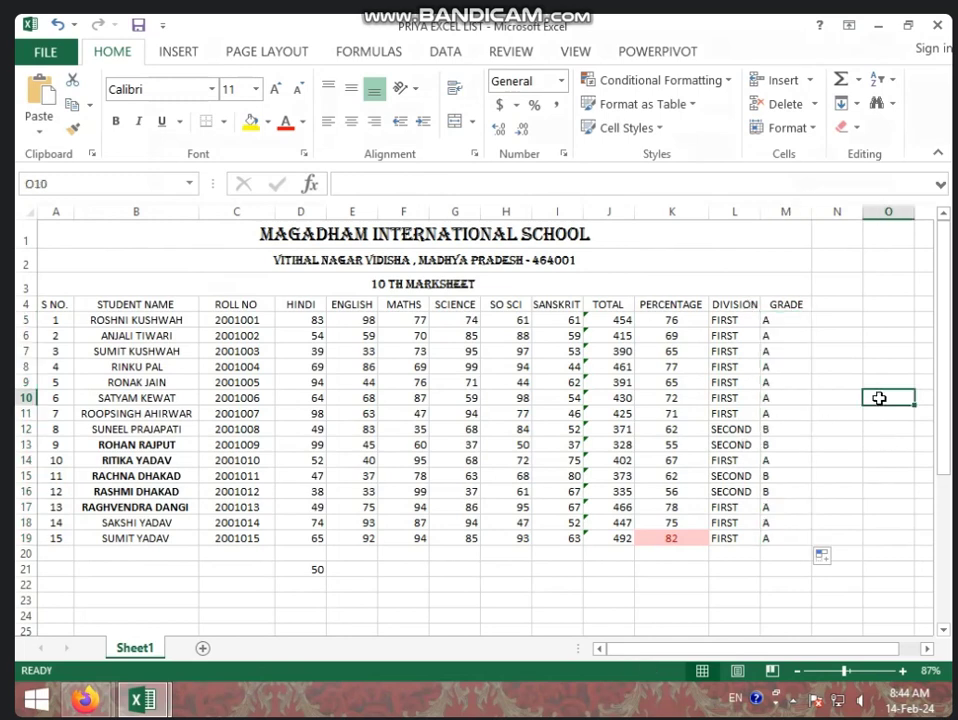
click(798, 321)
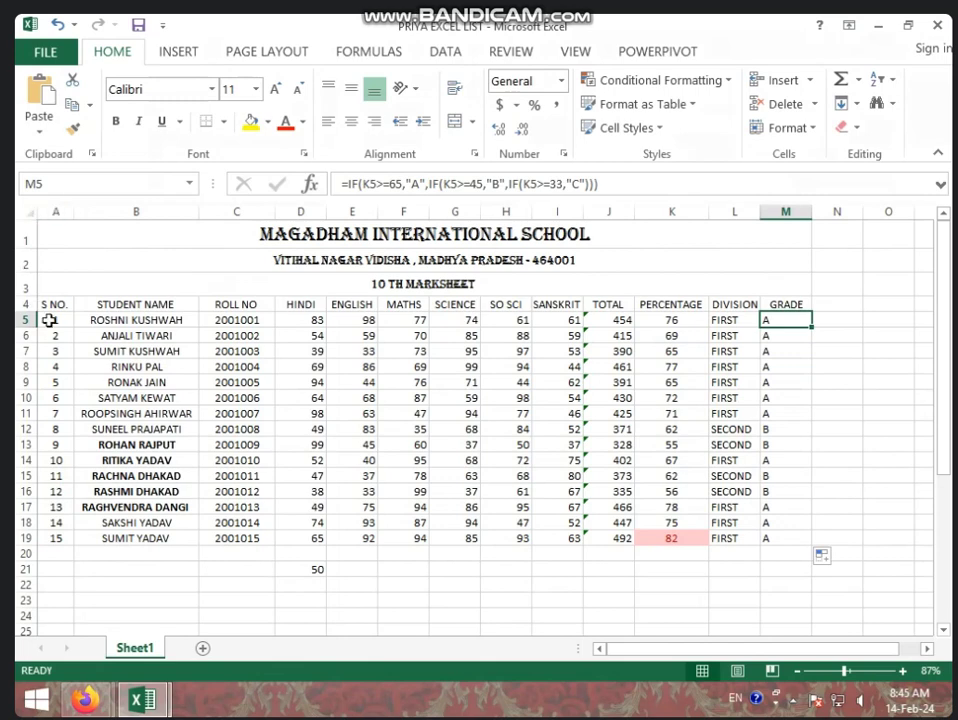
drag(51, 305, 856, 537)
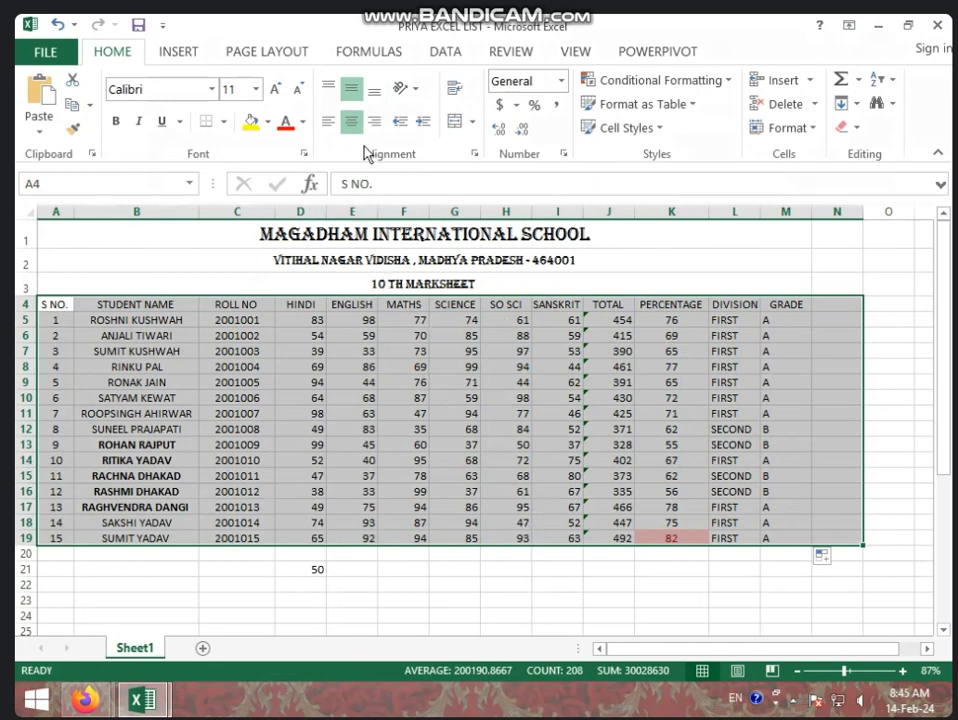
click(351, 92)
click(351, 92)
click(352, 128)
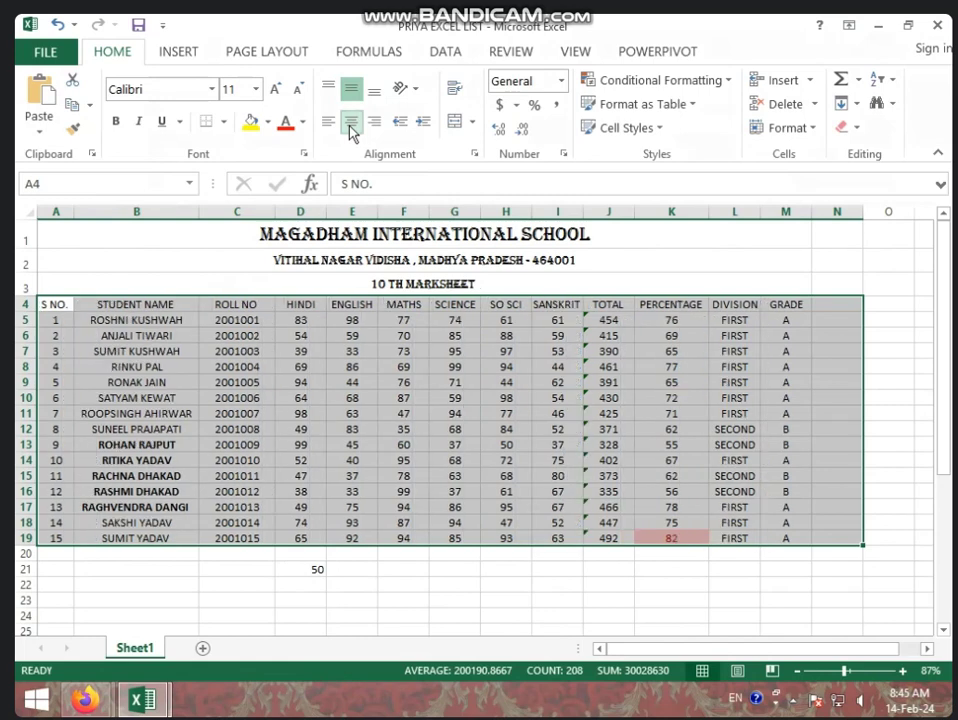
click(545, 584)
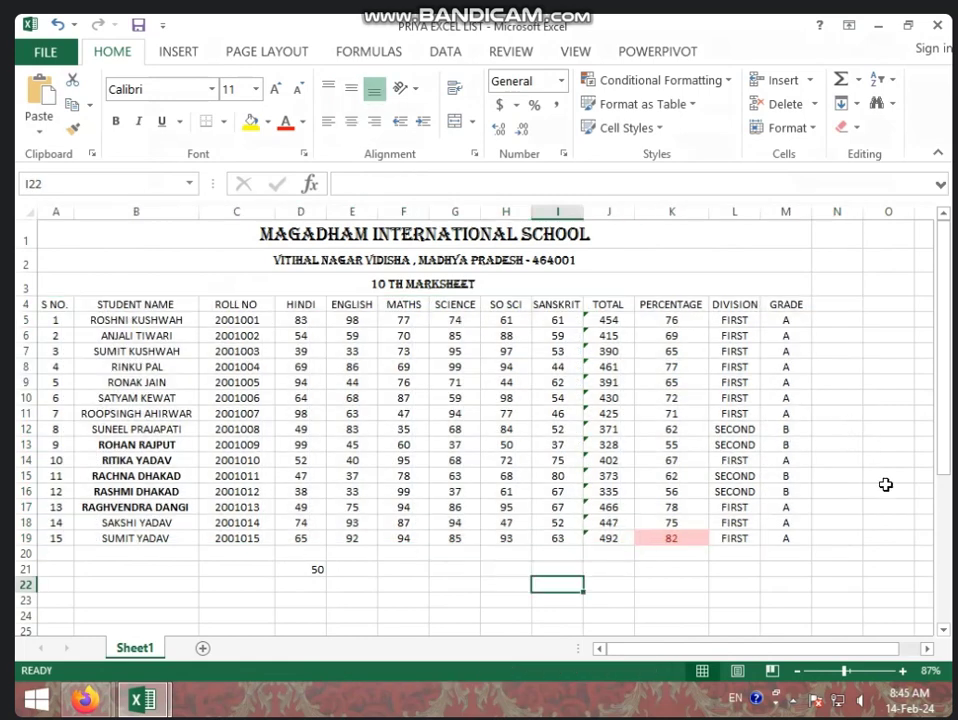
Step: Enter the heading SUPPLY in N4, next to GRADE
click(830, 304)
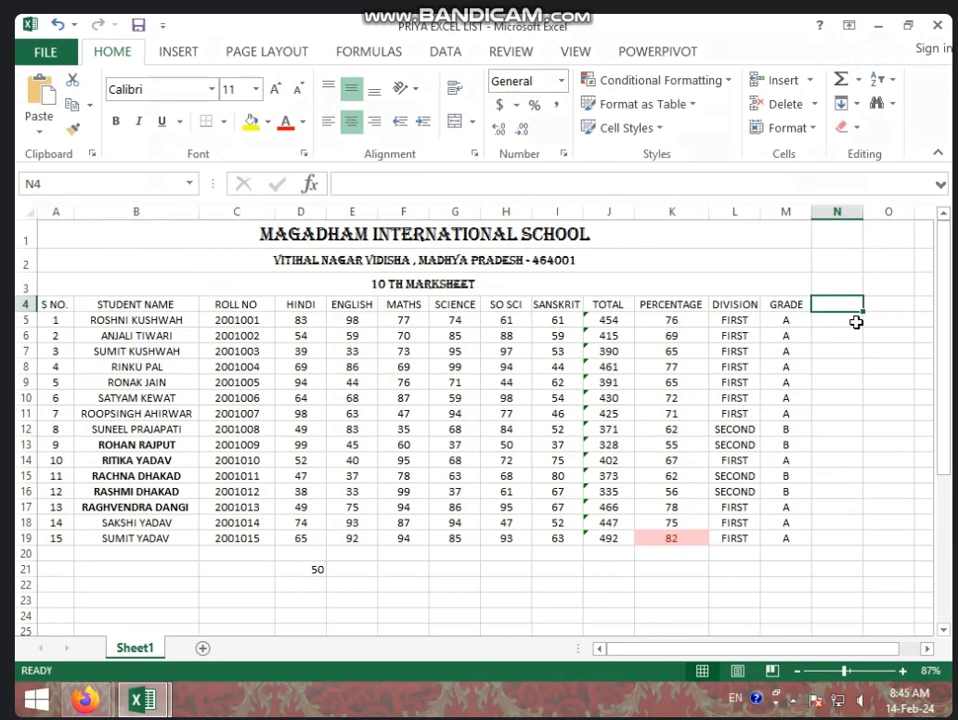
text(S)
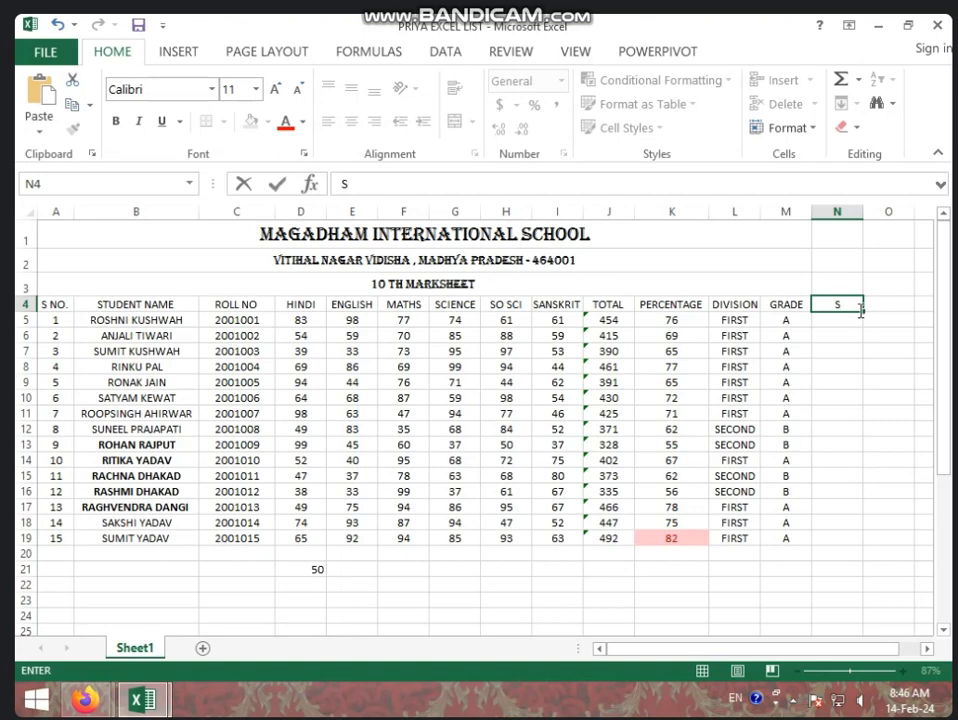
text(PL)
text(Y)
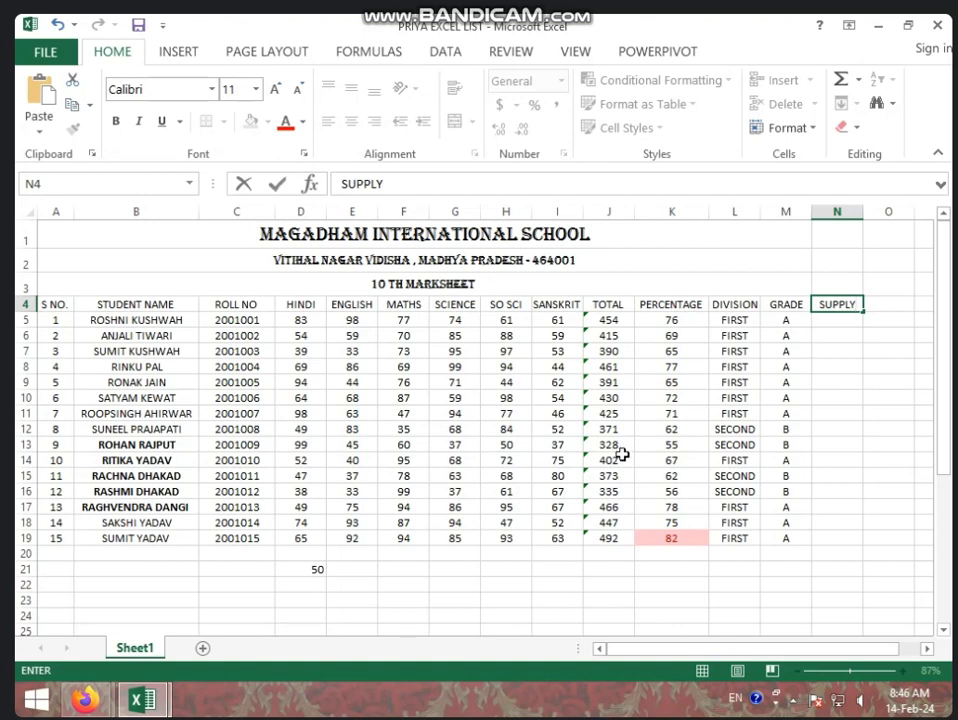
click(211, 89)
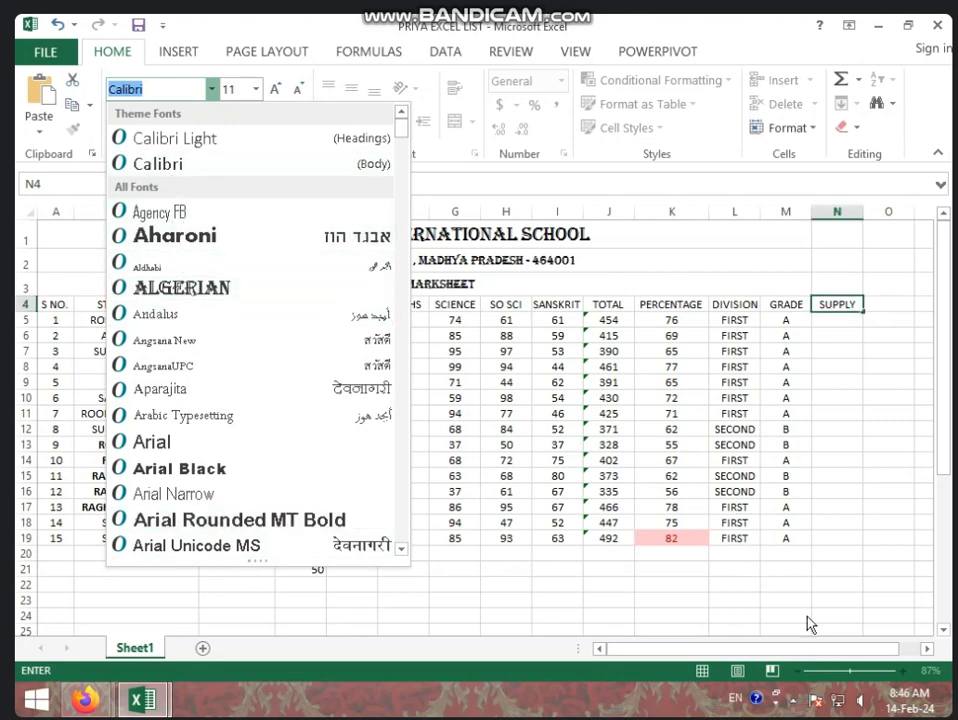
click(866, 470)
click(845, 315)
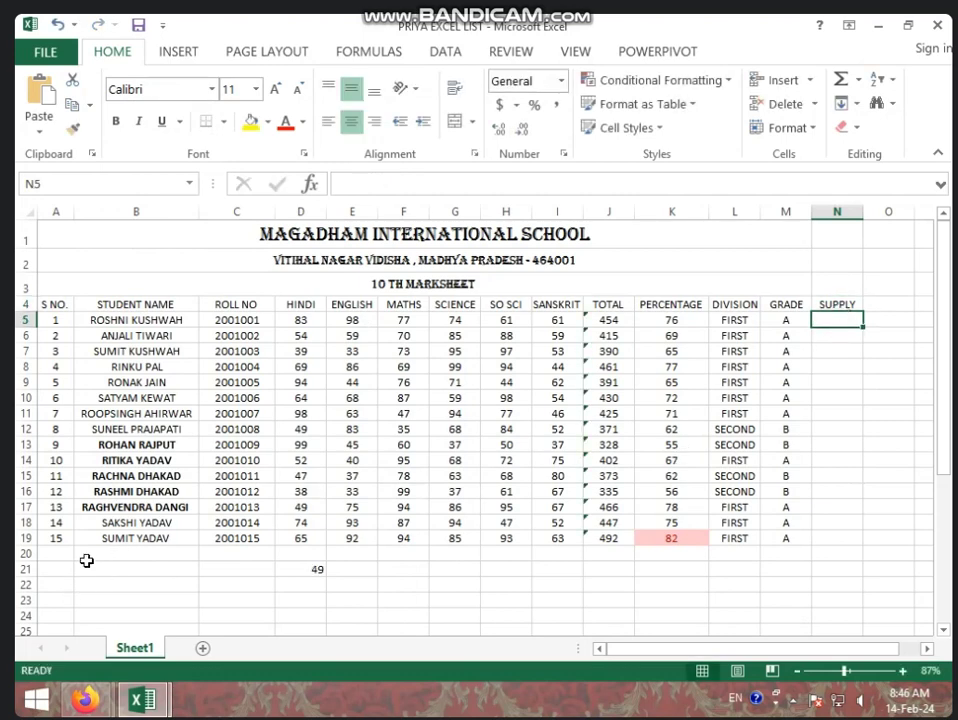
Step: Enter serial number 16 in cell A20 to start the new student row
right_click(26, 538)
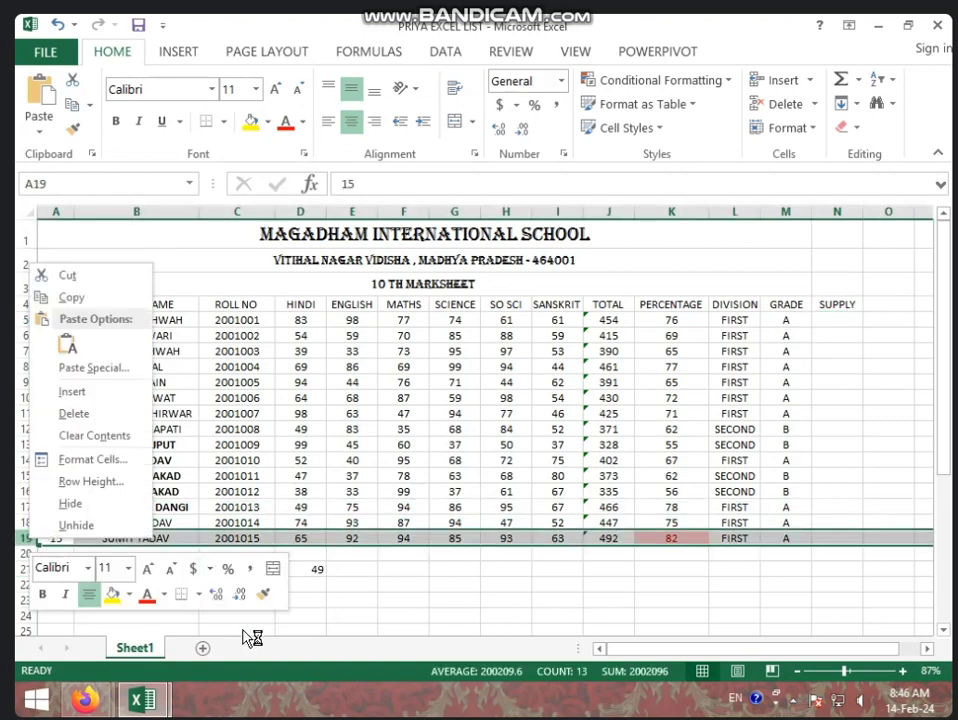
key(Escape)
click(500, 553)
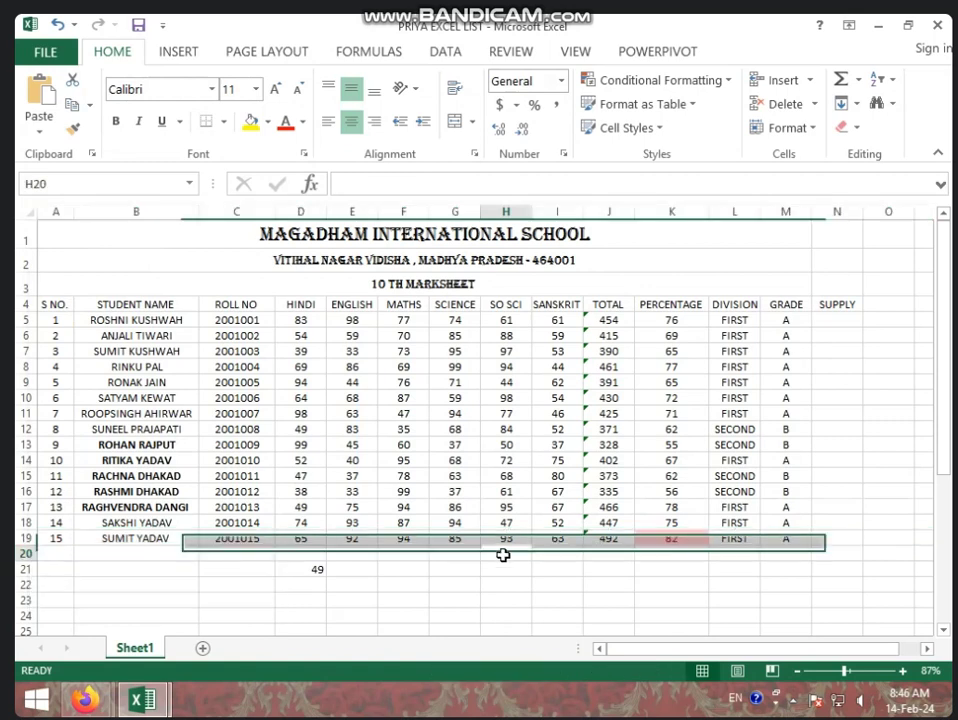
click(60, 568)
click(63, 552)
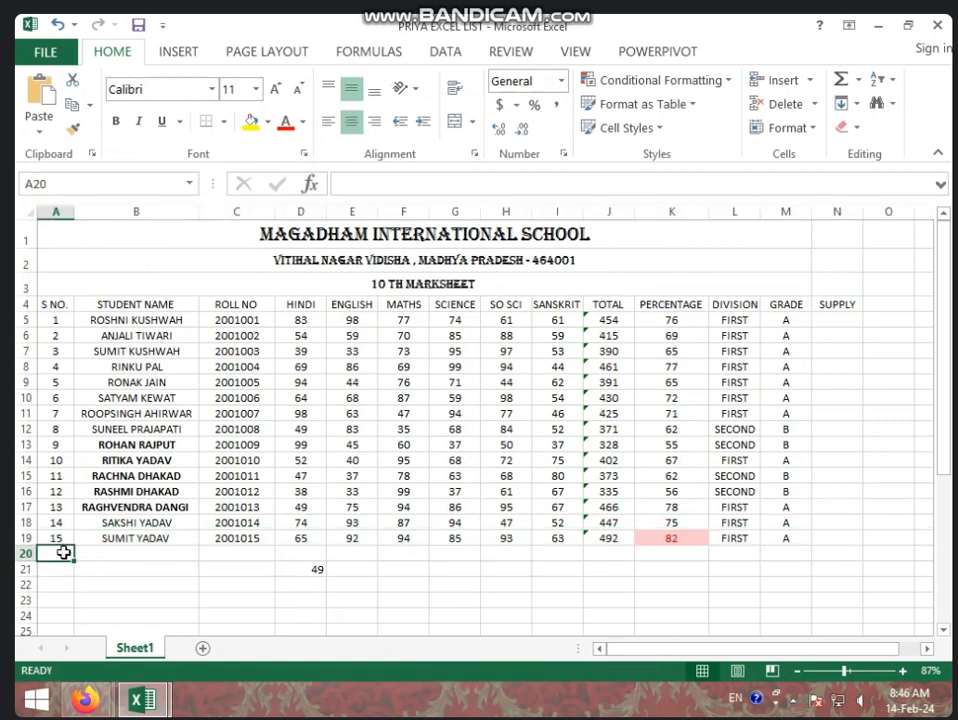
text(16)
key(Tab)
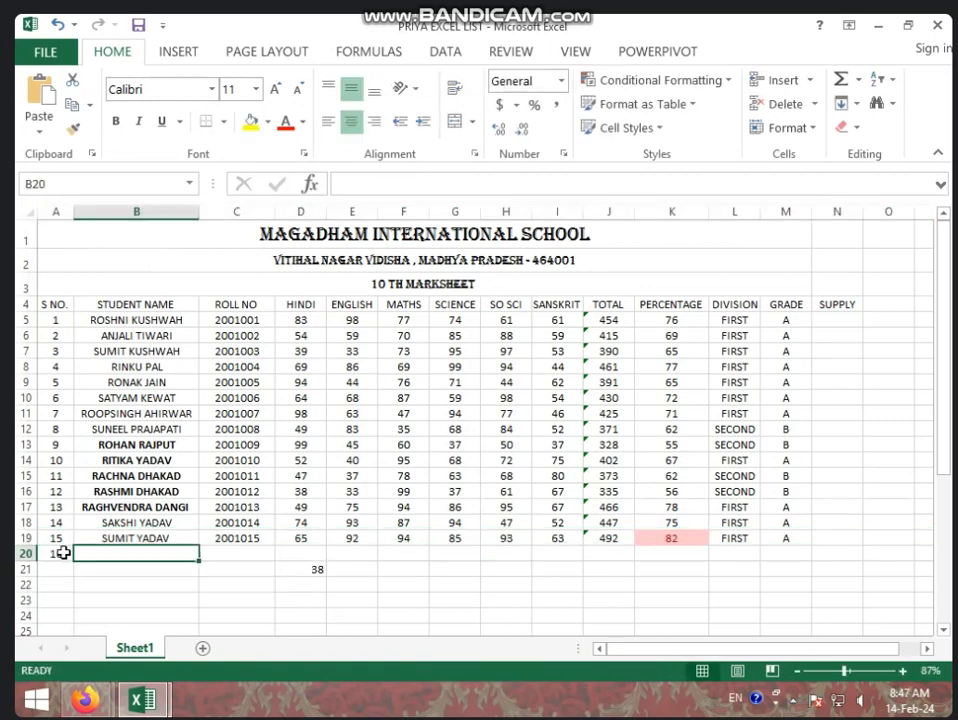
Step: Enter the new student's name in B20 and fill roll number 2001016 into C20
text(PRIOYA S)
key(BackSpace)
key(BackSpace)
key(BackSpace)
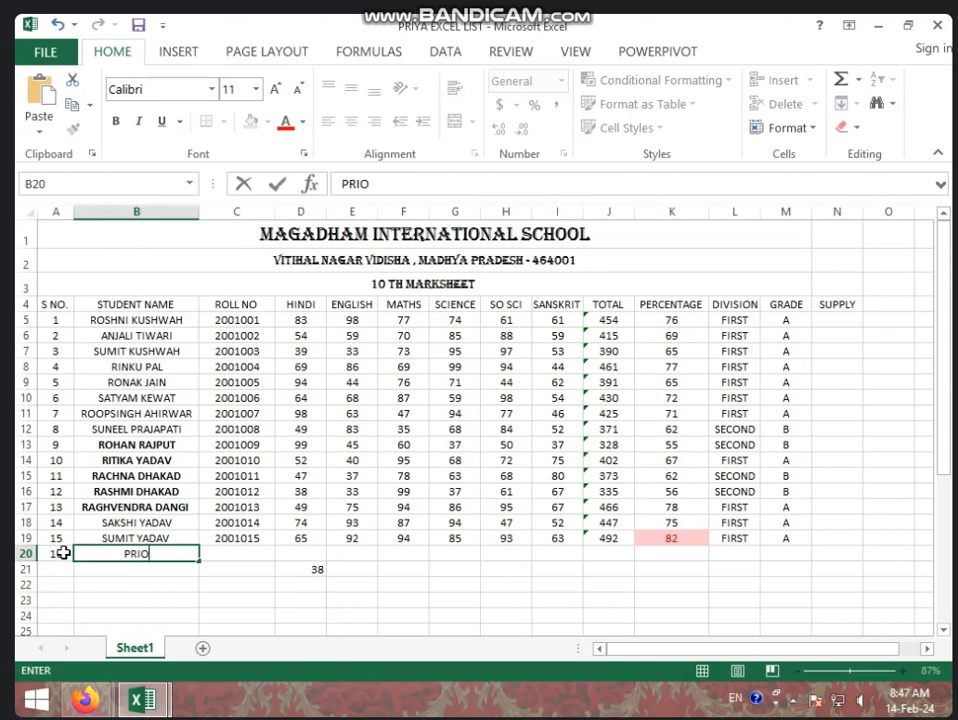
key(BackSpace)
text(YA SHA)
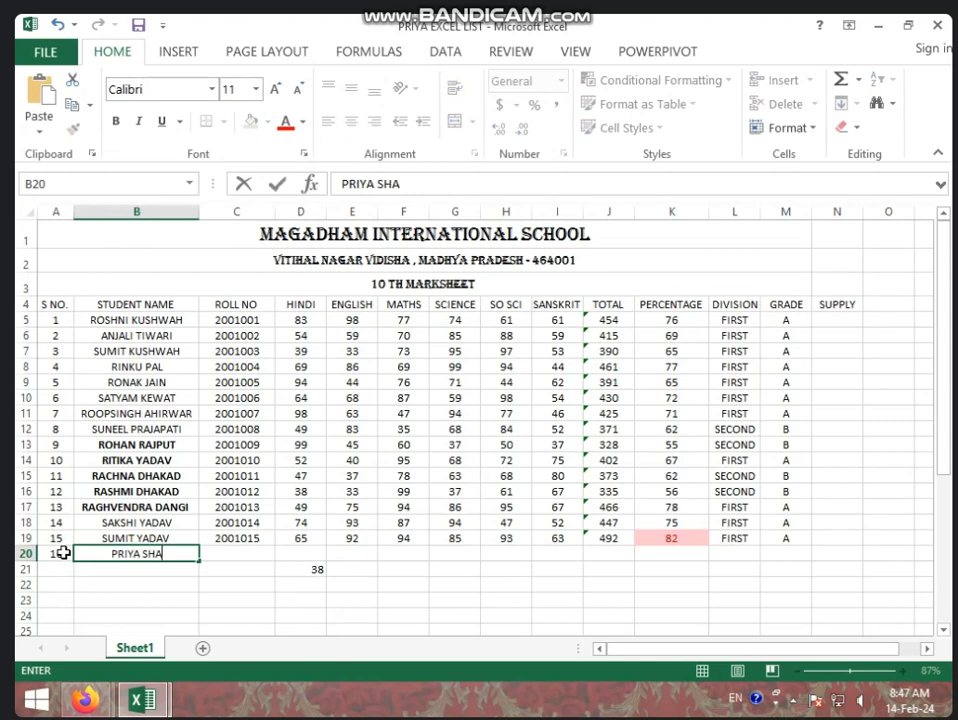
text(RMA)
key(Tab)
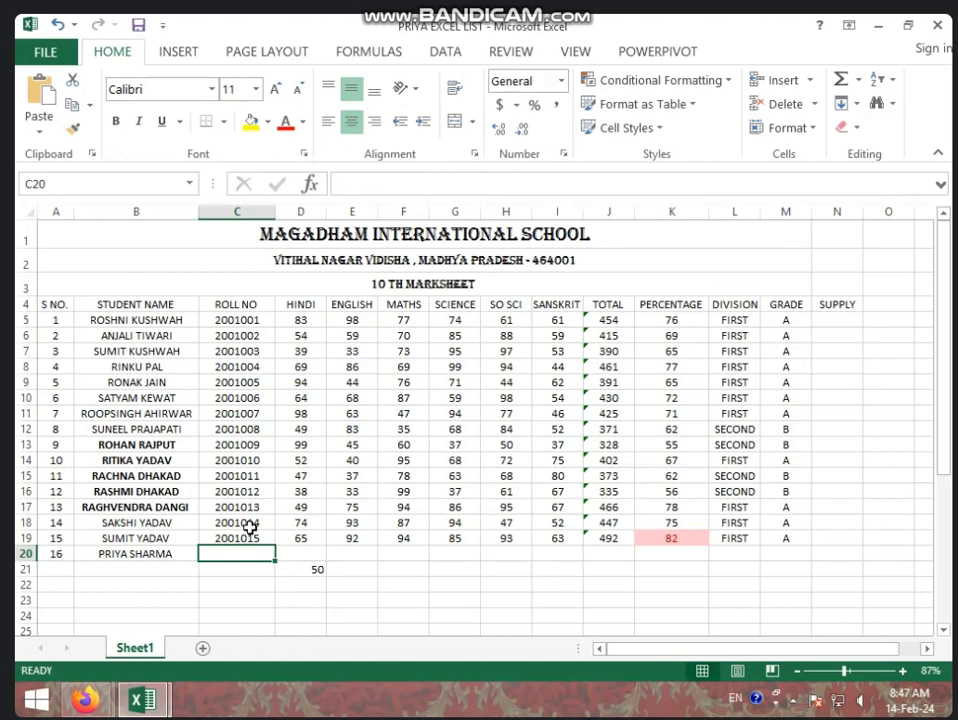
drag(246, 522, 252, 537)
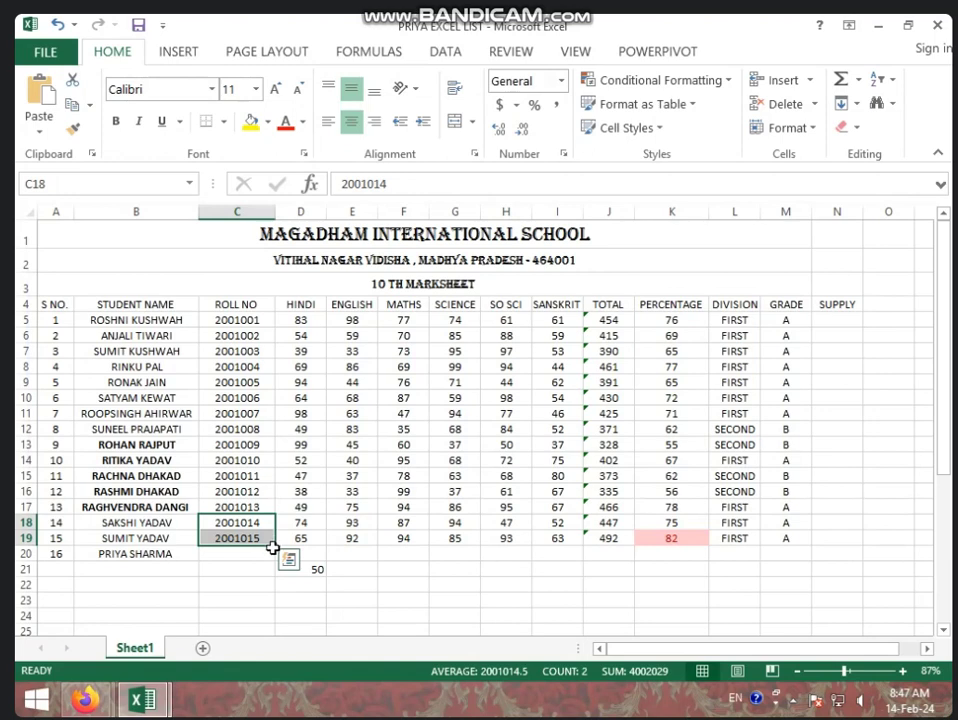
drag(277, 543, 275, 558)
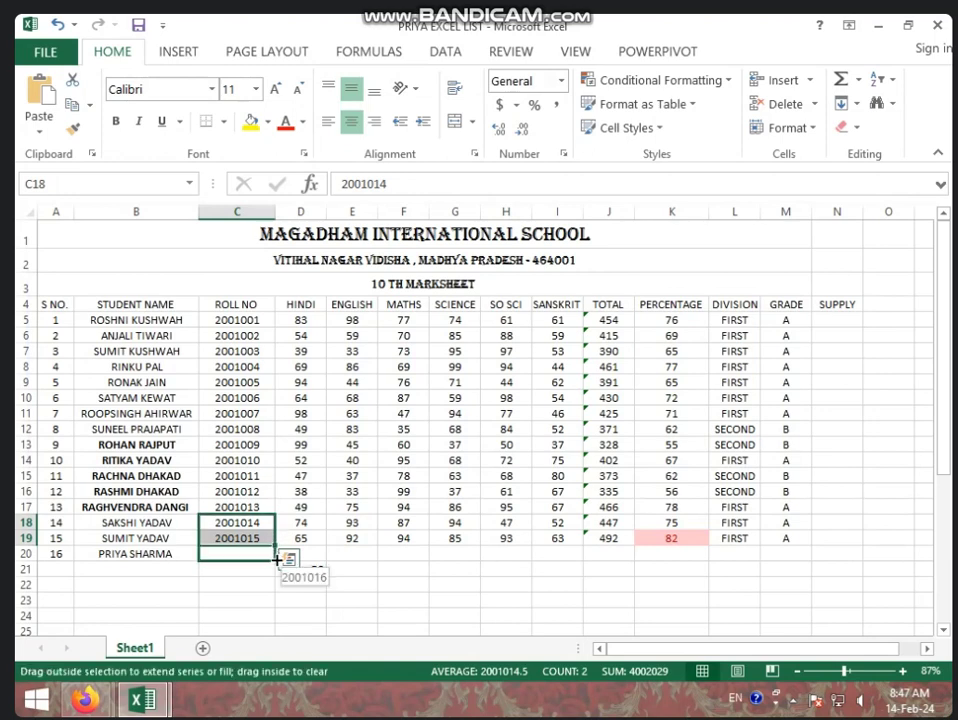
click(358, 555)
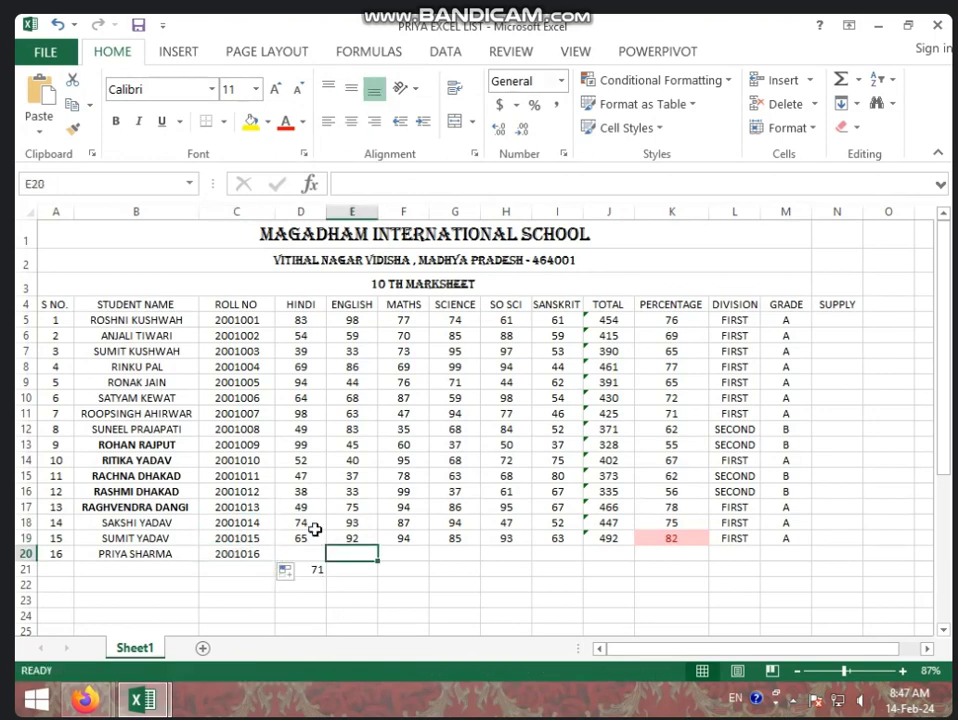
Step: Enter the marks 23, 23, 23, 56, 23 and 22 across D20:I20
click(313, 321)
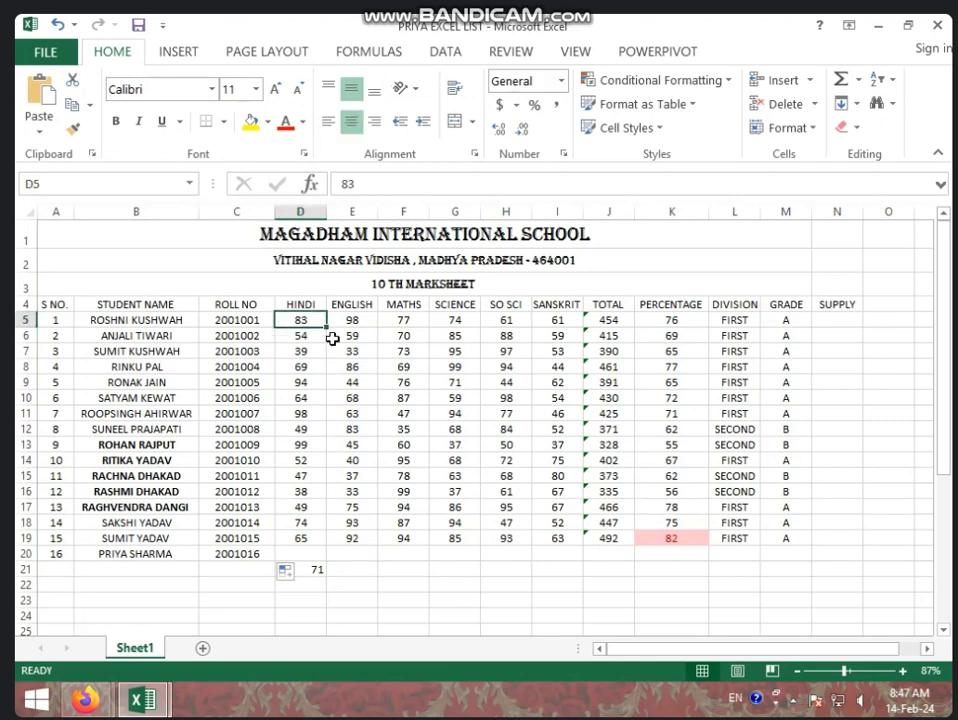
click(311, 552)
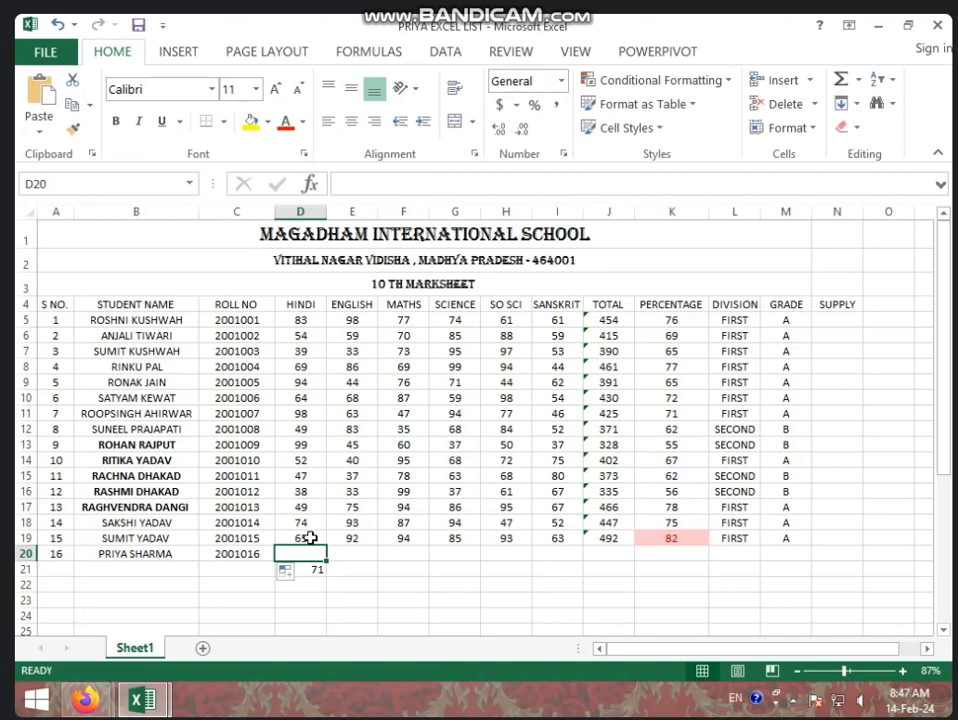
text(23)
key(Tab)
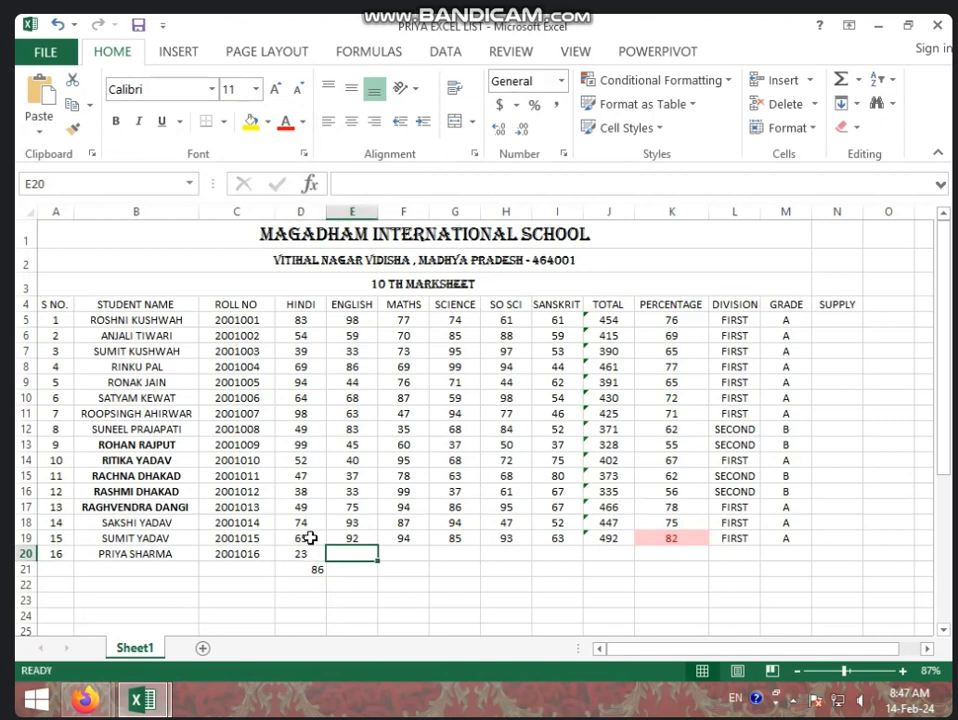
text(23)
key(Tab)
text(23)
key(Tab)
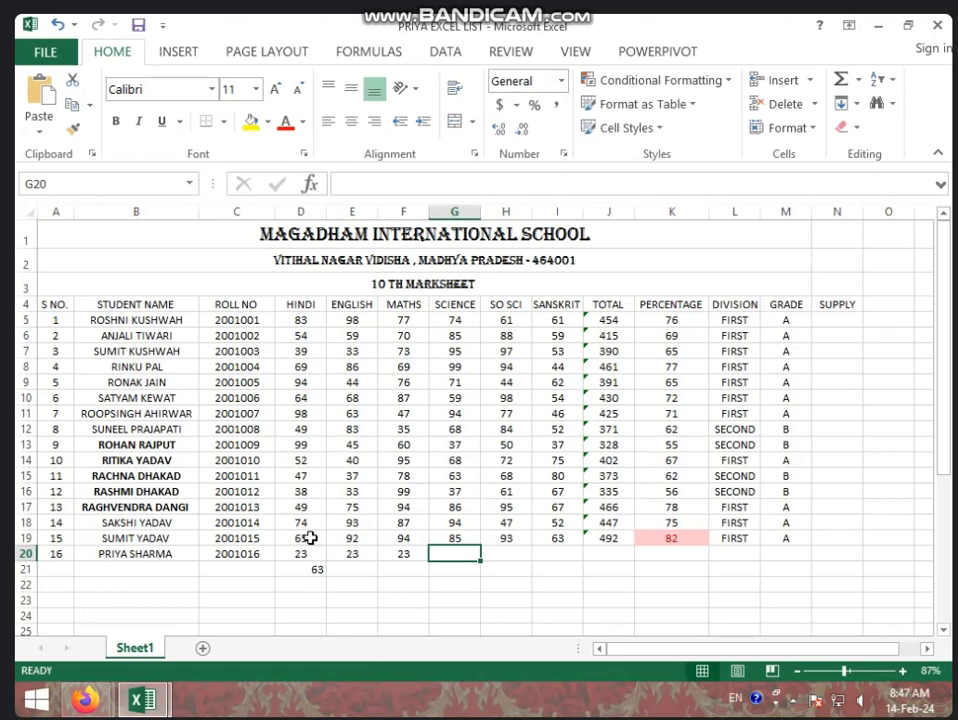
text(56)
key(Tab)
text(23)
key(Tab)
text(22)
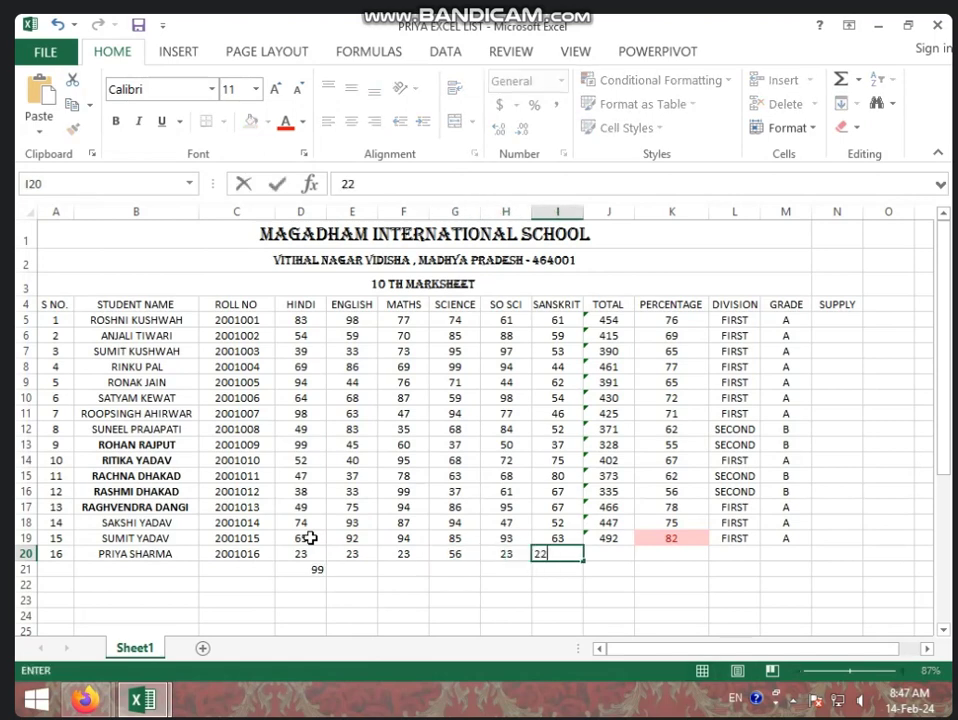
key(Tab)
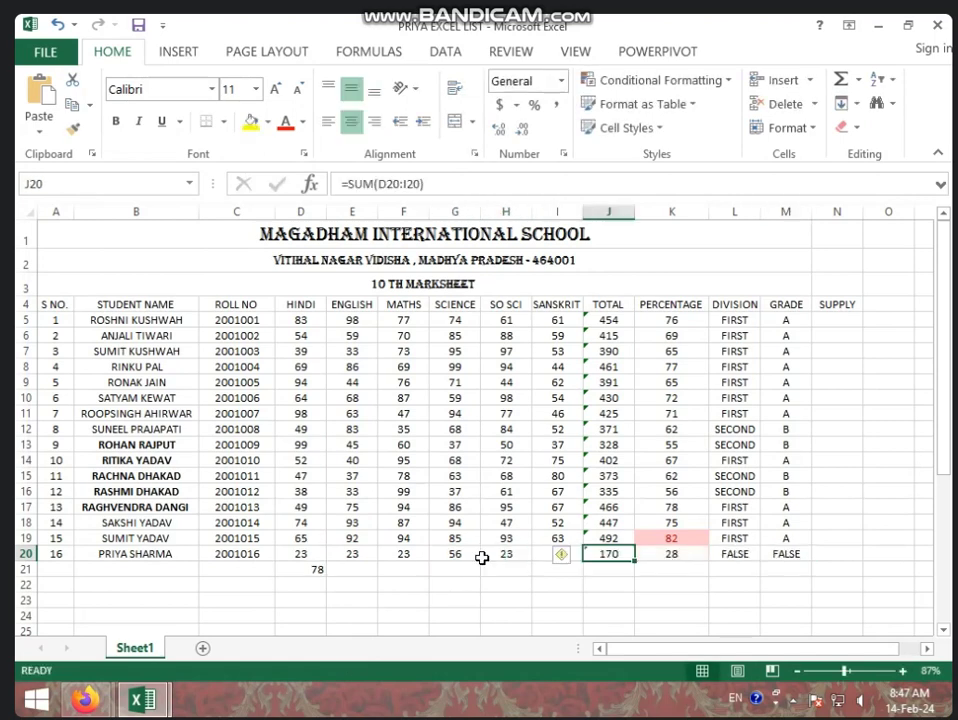
Step: Change the English mark in E20 to 10 and clear the stray value in D21
click(490, 583)
click(346, 557)
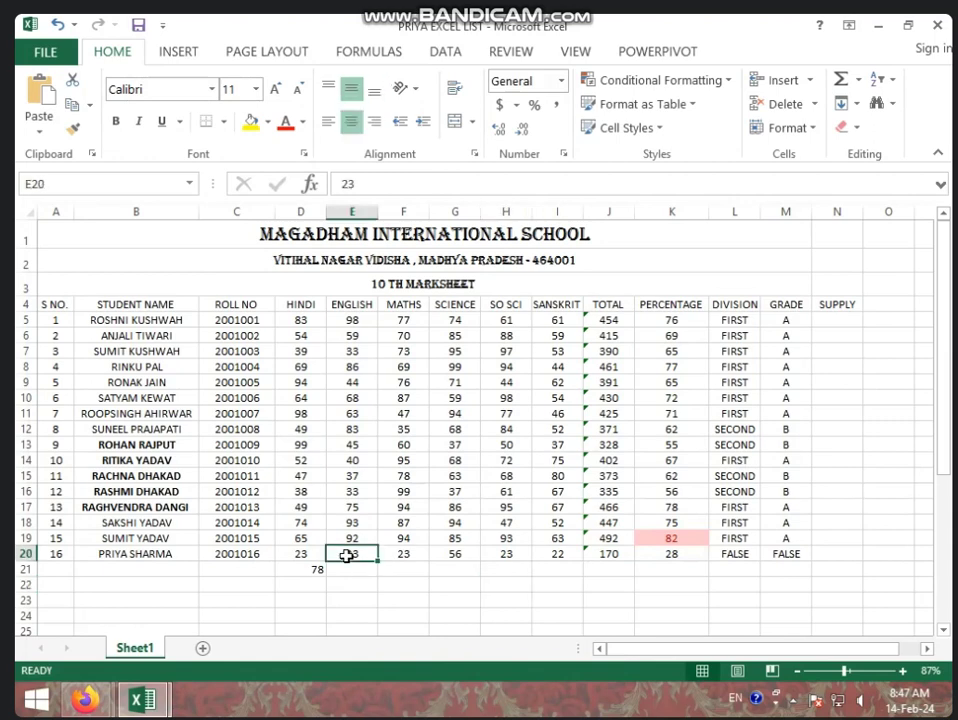
text(10)
click(405, 598)
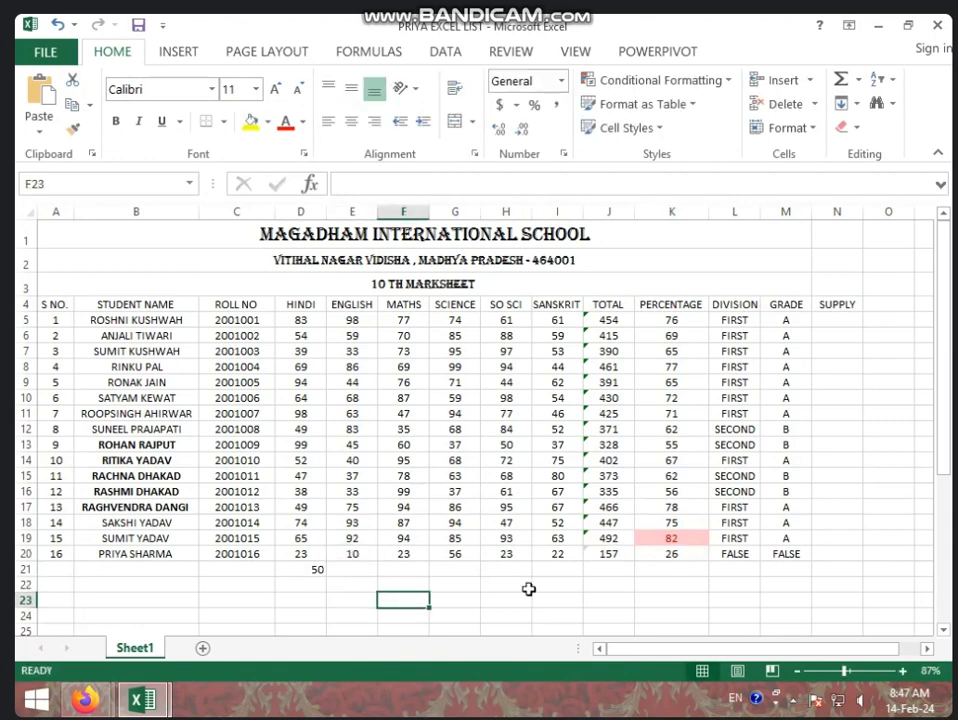
click(319, 574)
key(BackSpace)
click(408, 600)
click(746, 556)
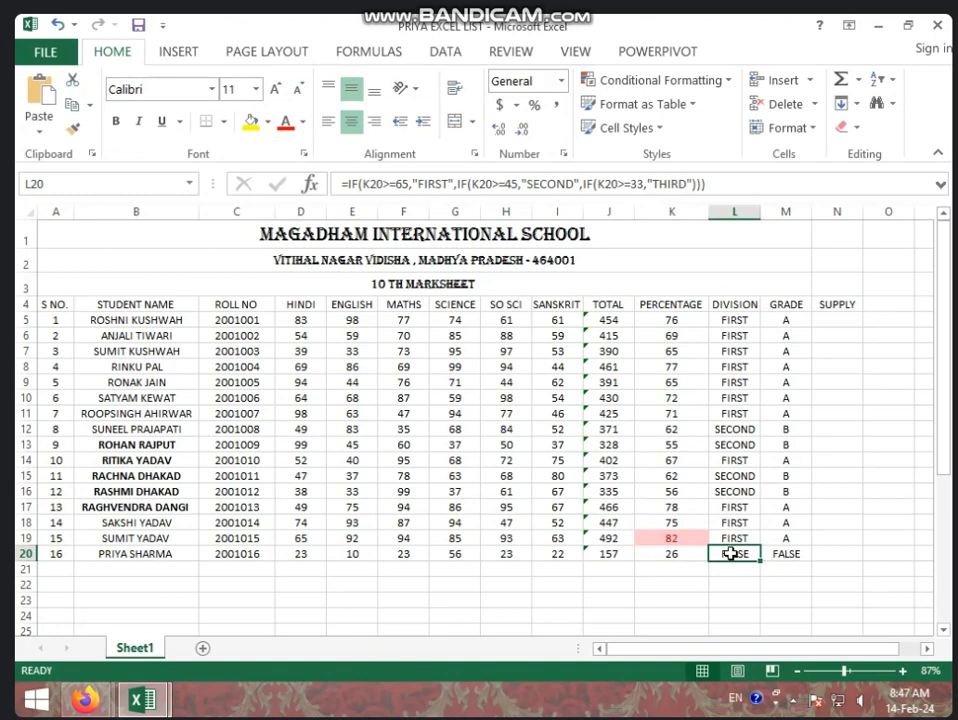
Step: Append ,"FAIL" after "THIRD" in L19's nested IF division formula
click(797, 582)
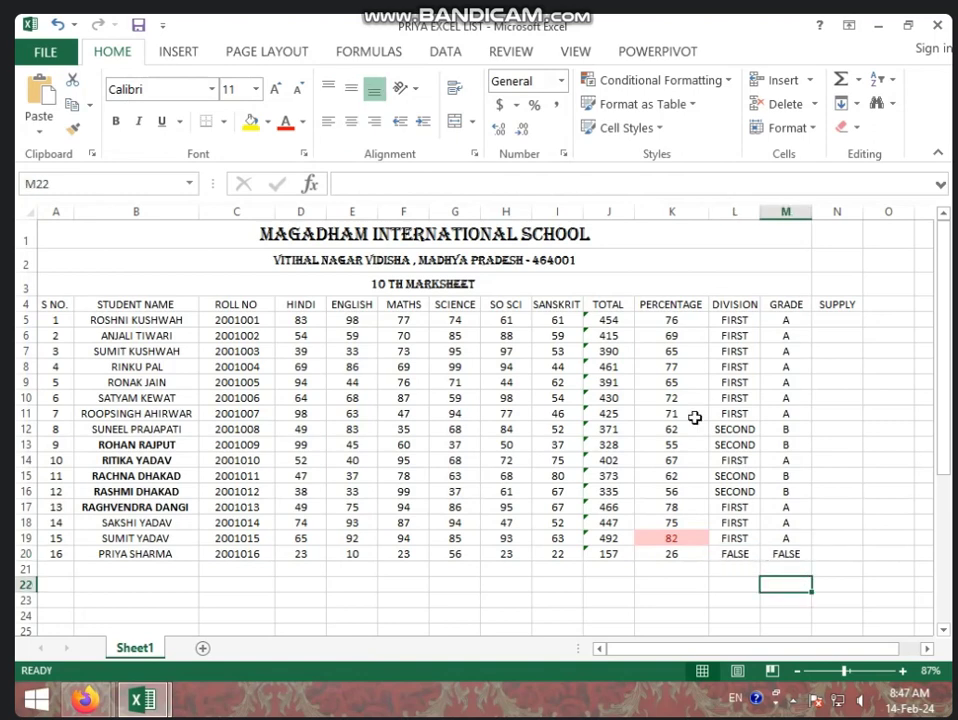
click(745, 540)
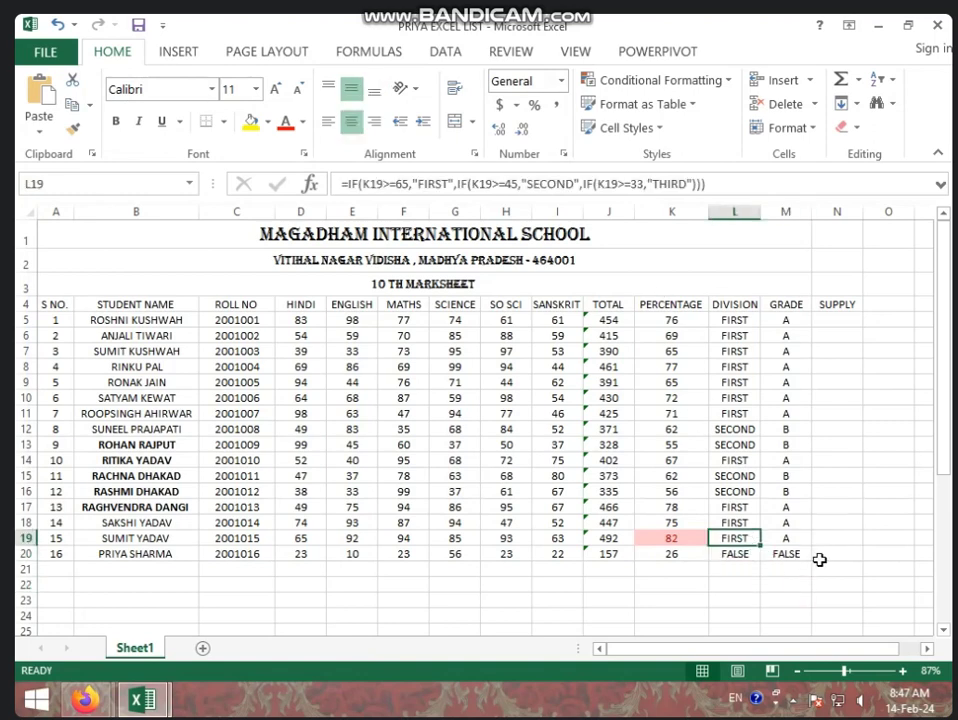
click(693, 184)
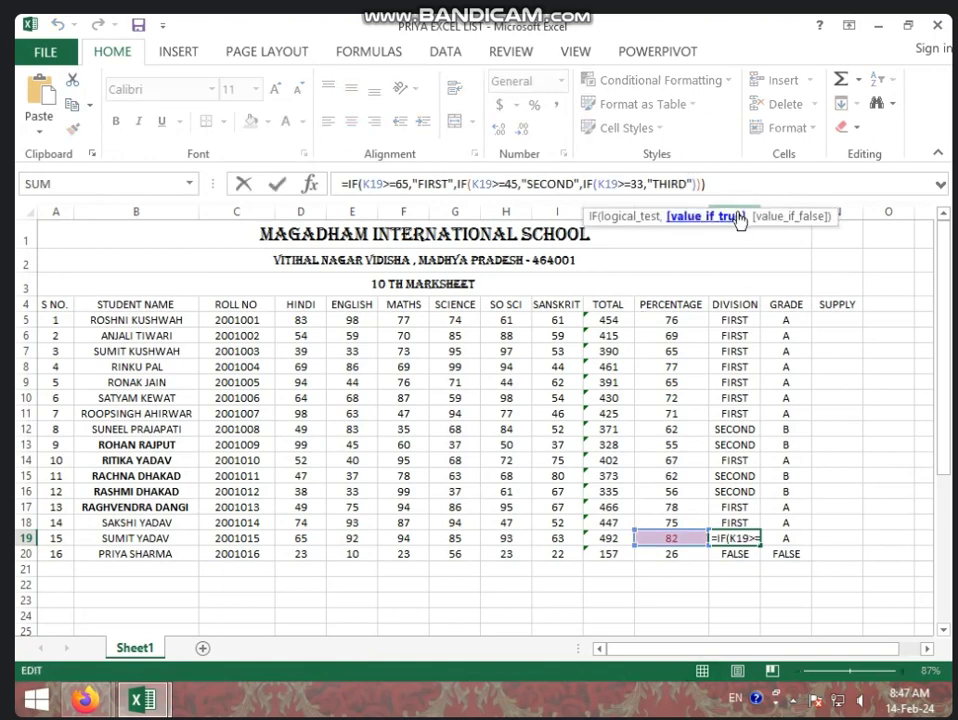
text(,)
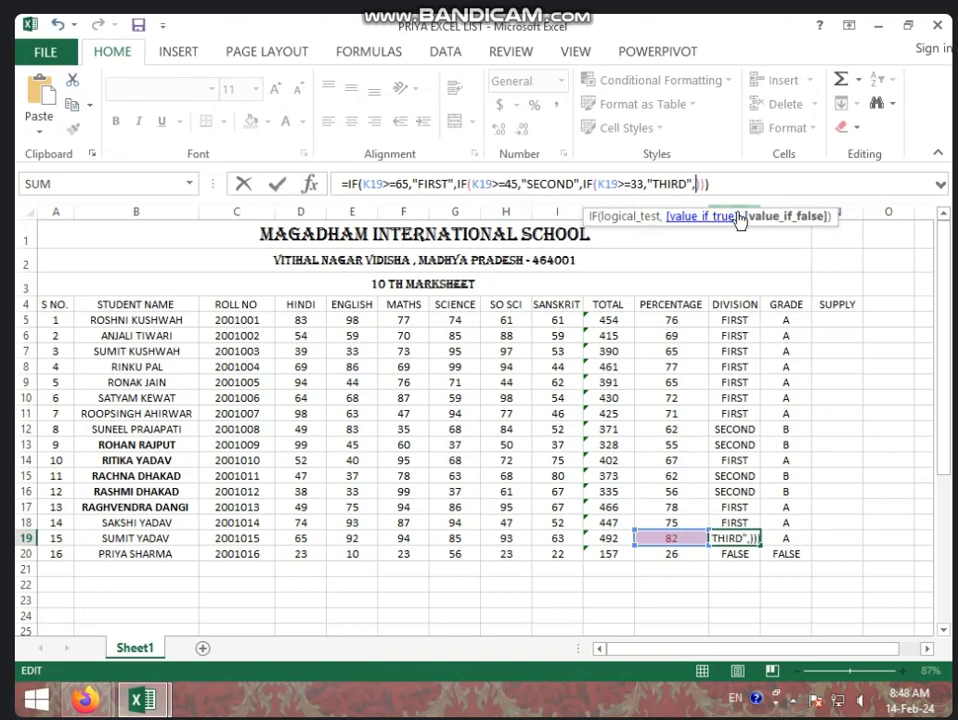
text("F)
text(AIL")
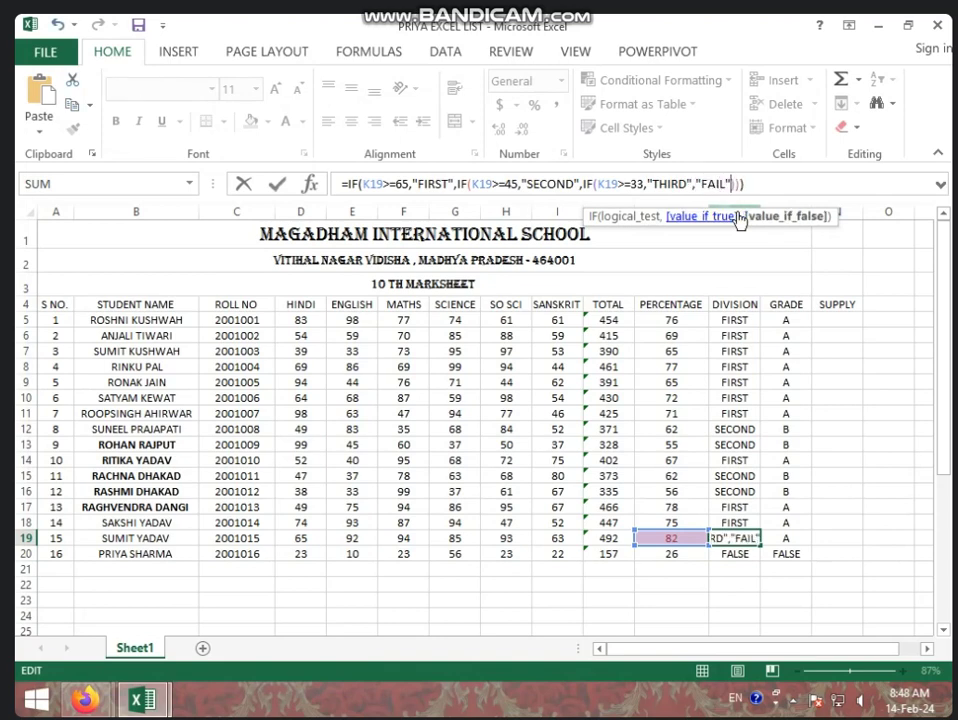
key(Return)
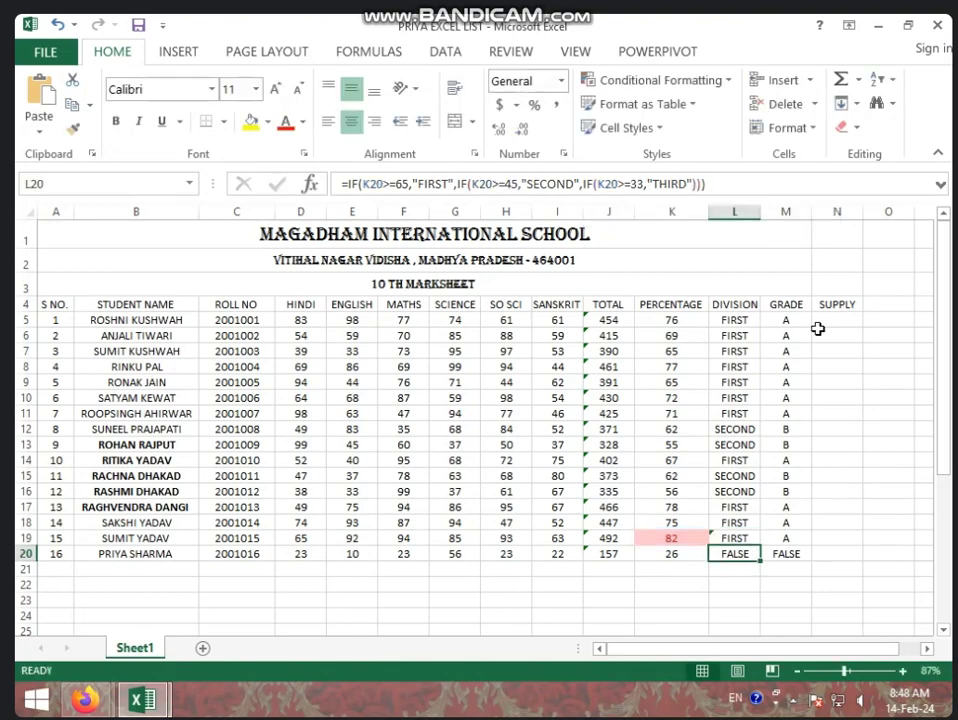